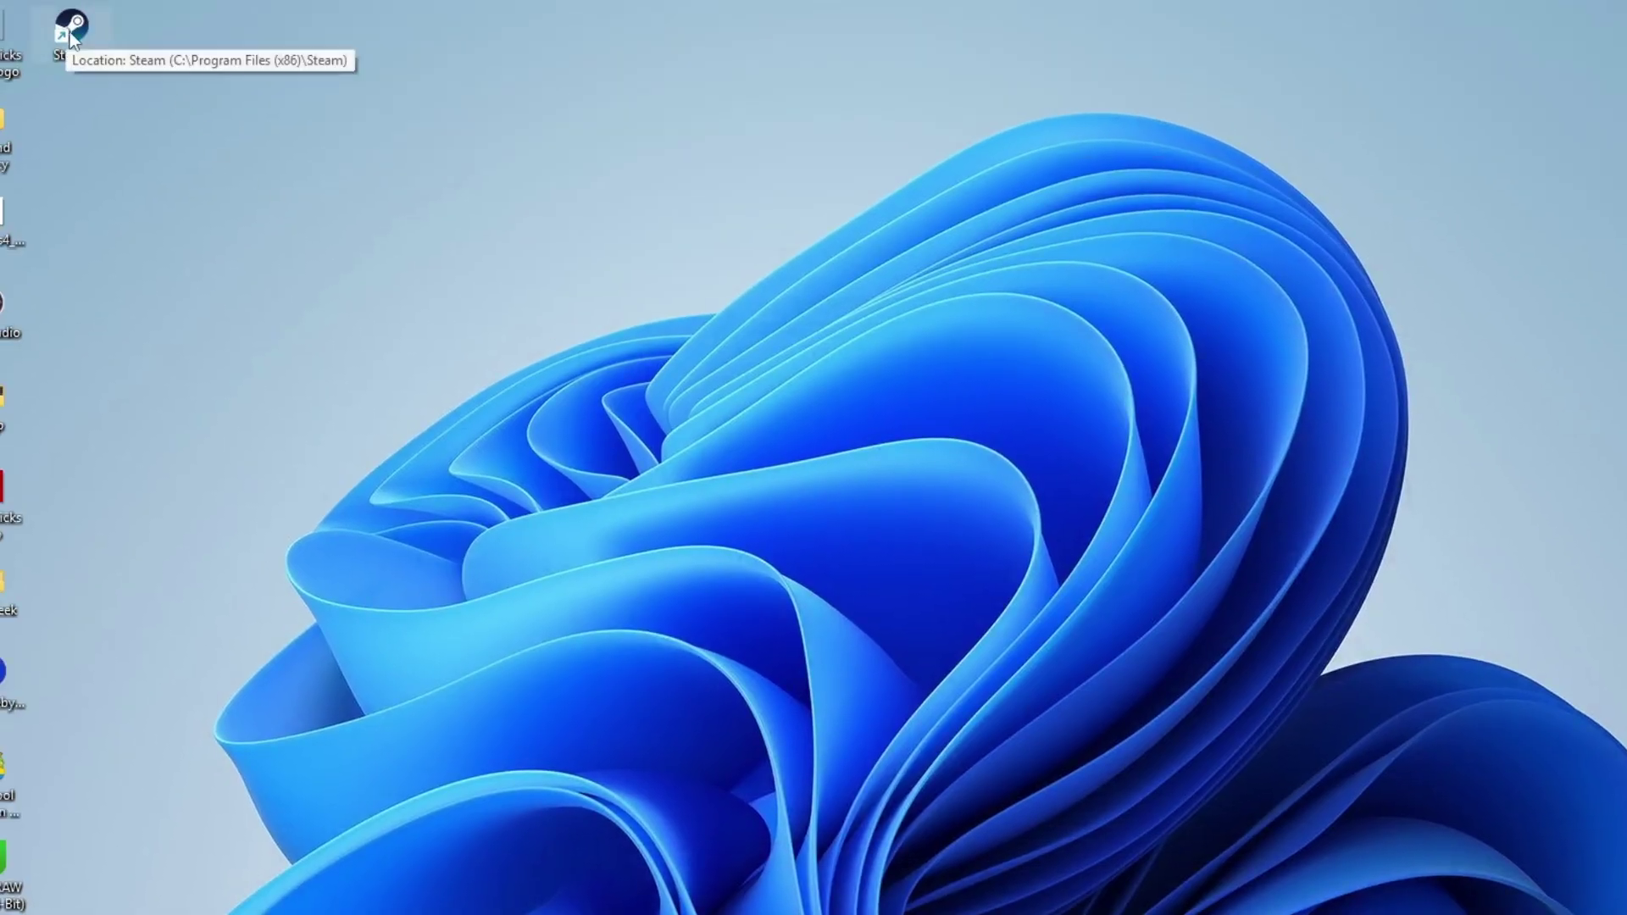
Launch Steam and set Interface > Client Beta Participation to Steam Beta Update.
double_click(71, 33)
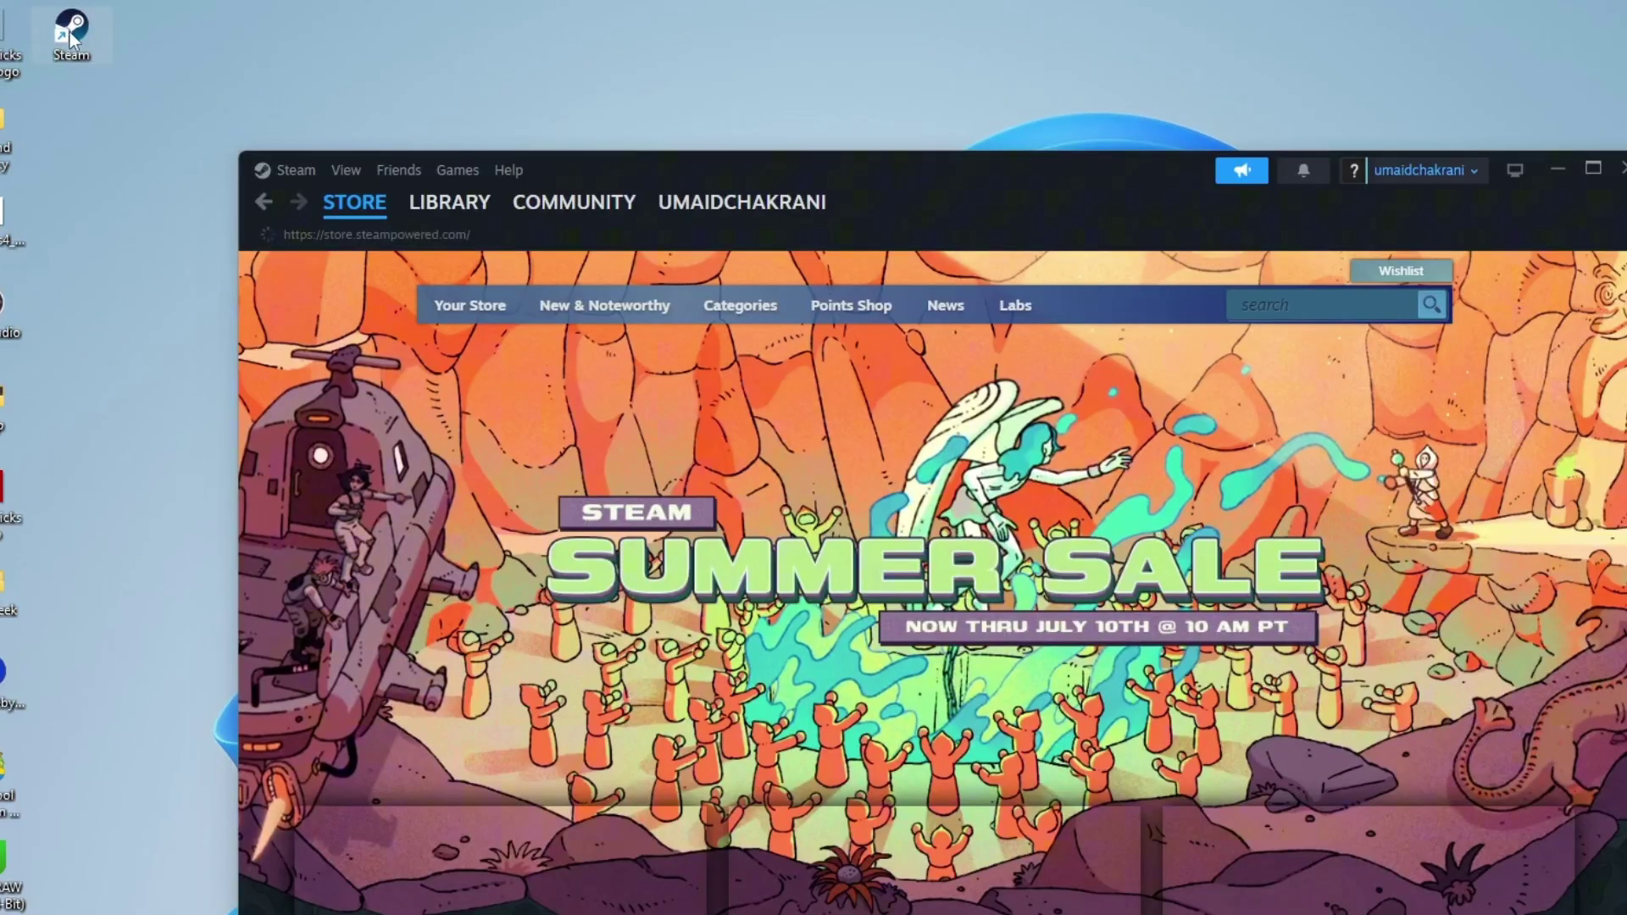
left_click(154, 42)
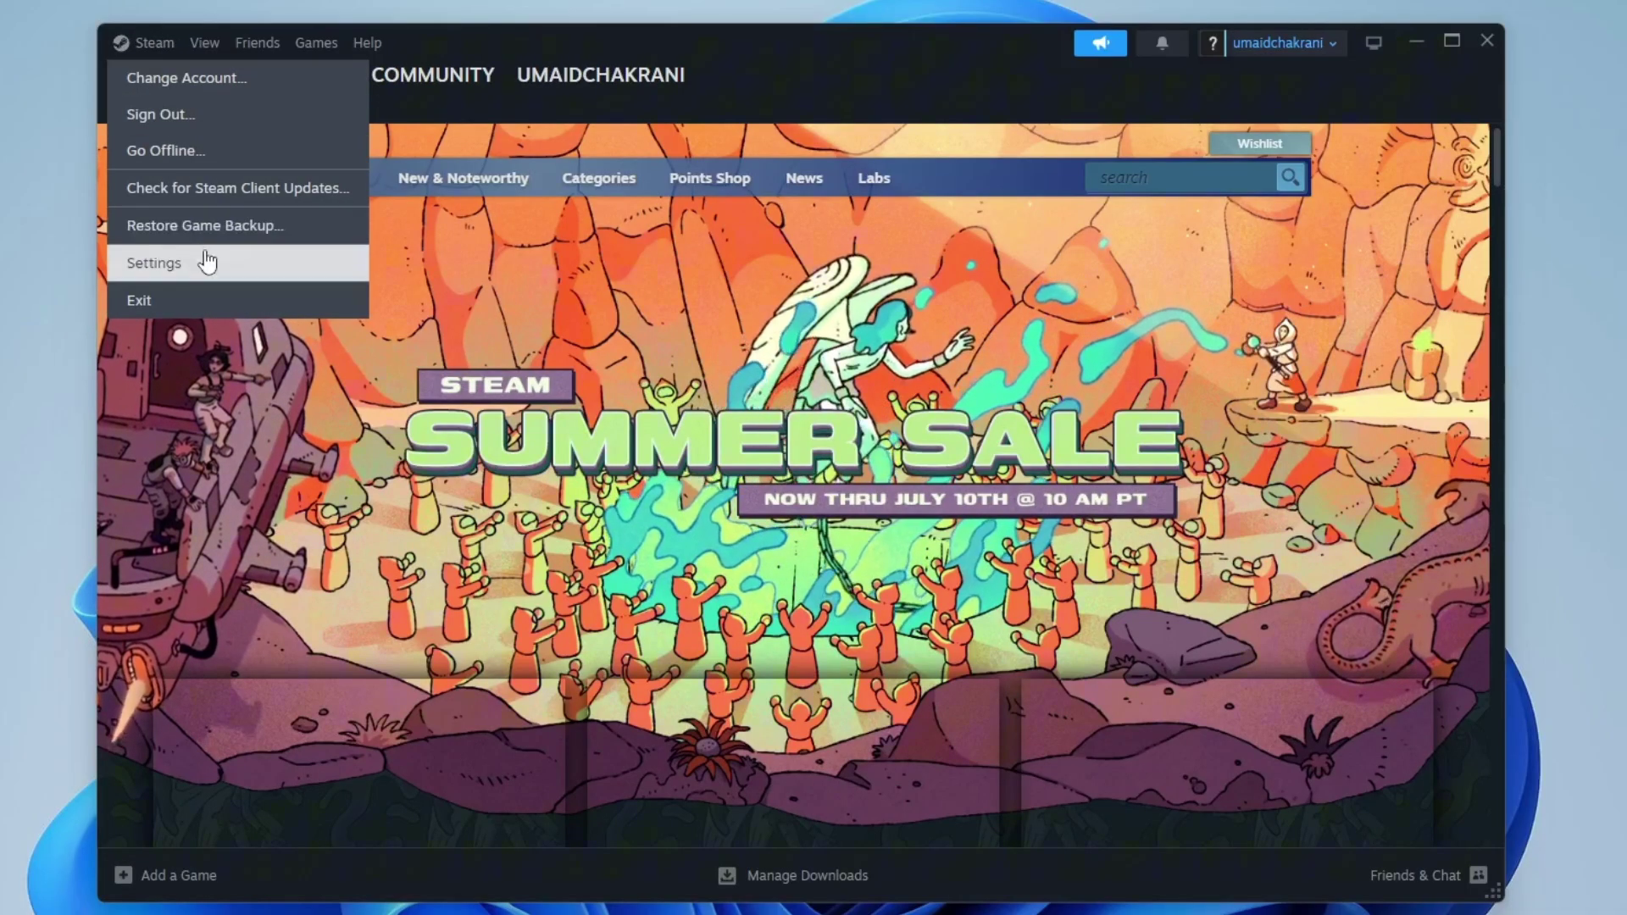
left_click(237, 269)
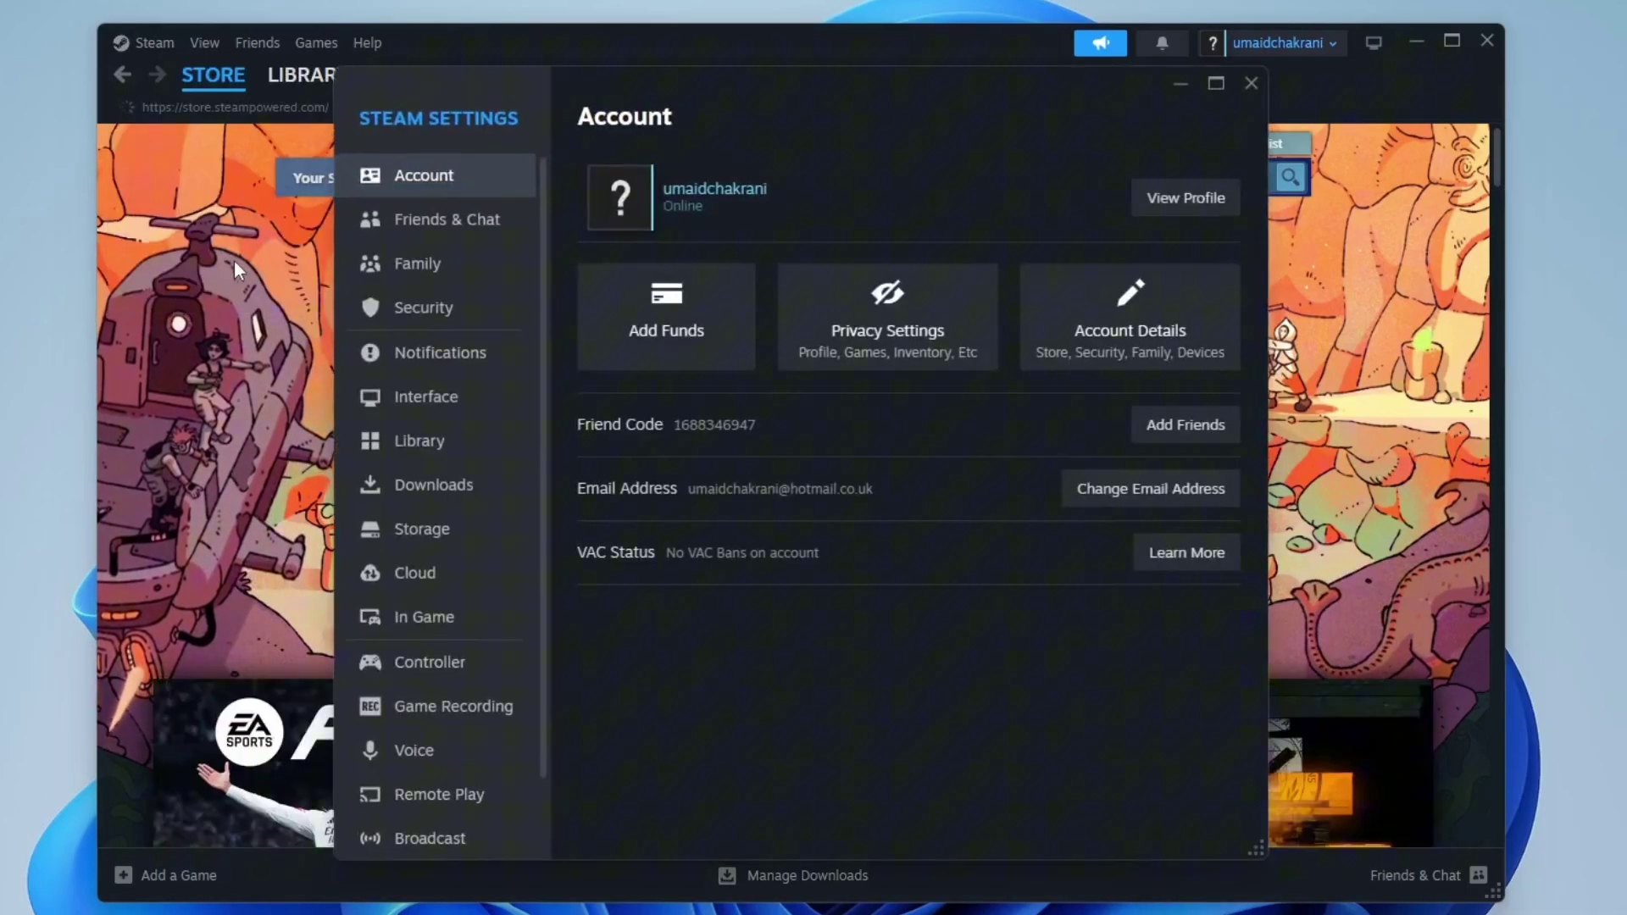
left_click(426, 396)
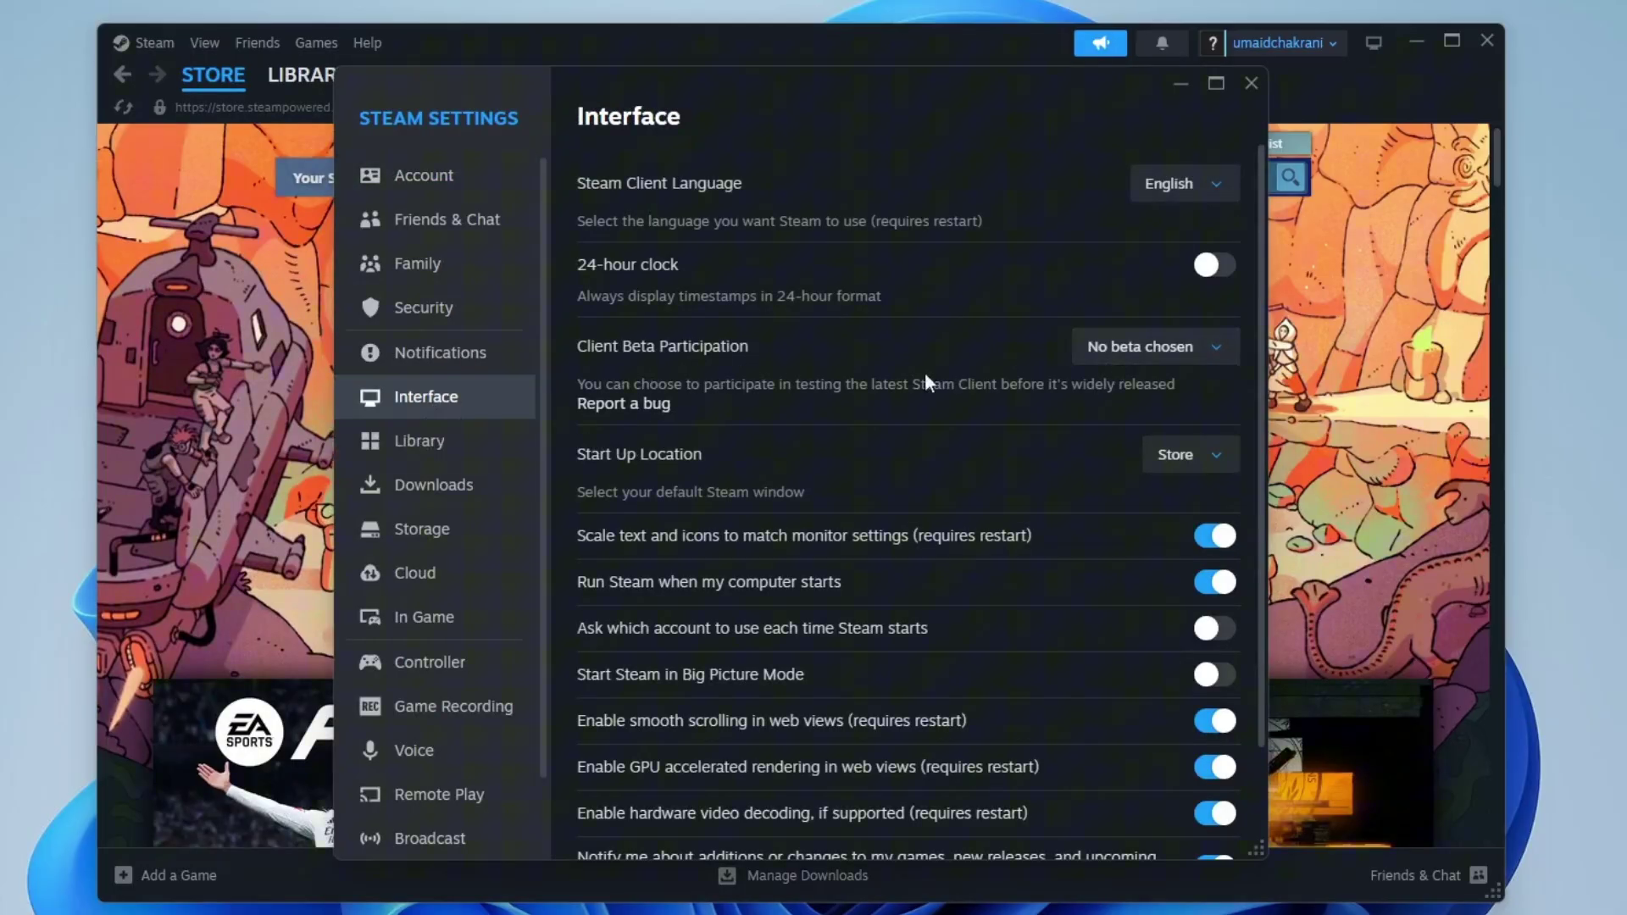
left_click(1163, 364)
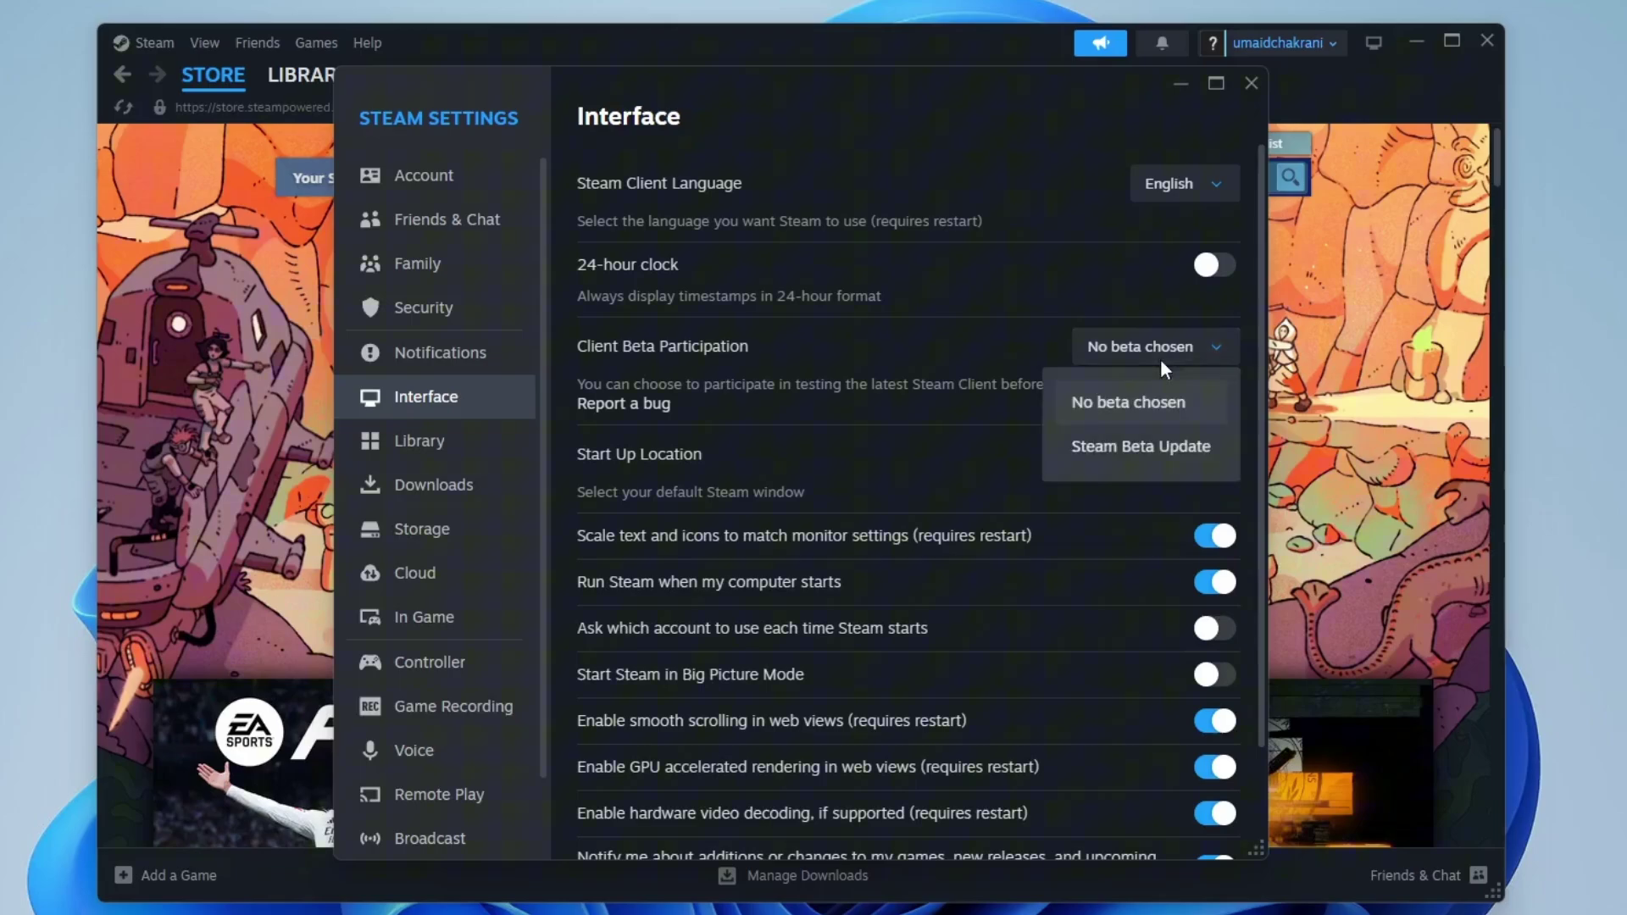
left_click(1152, 447)
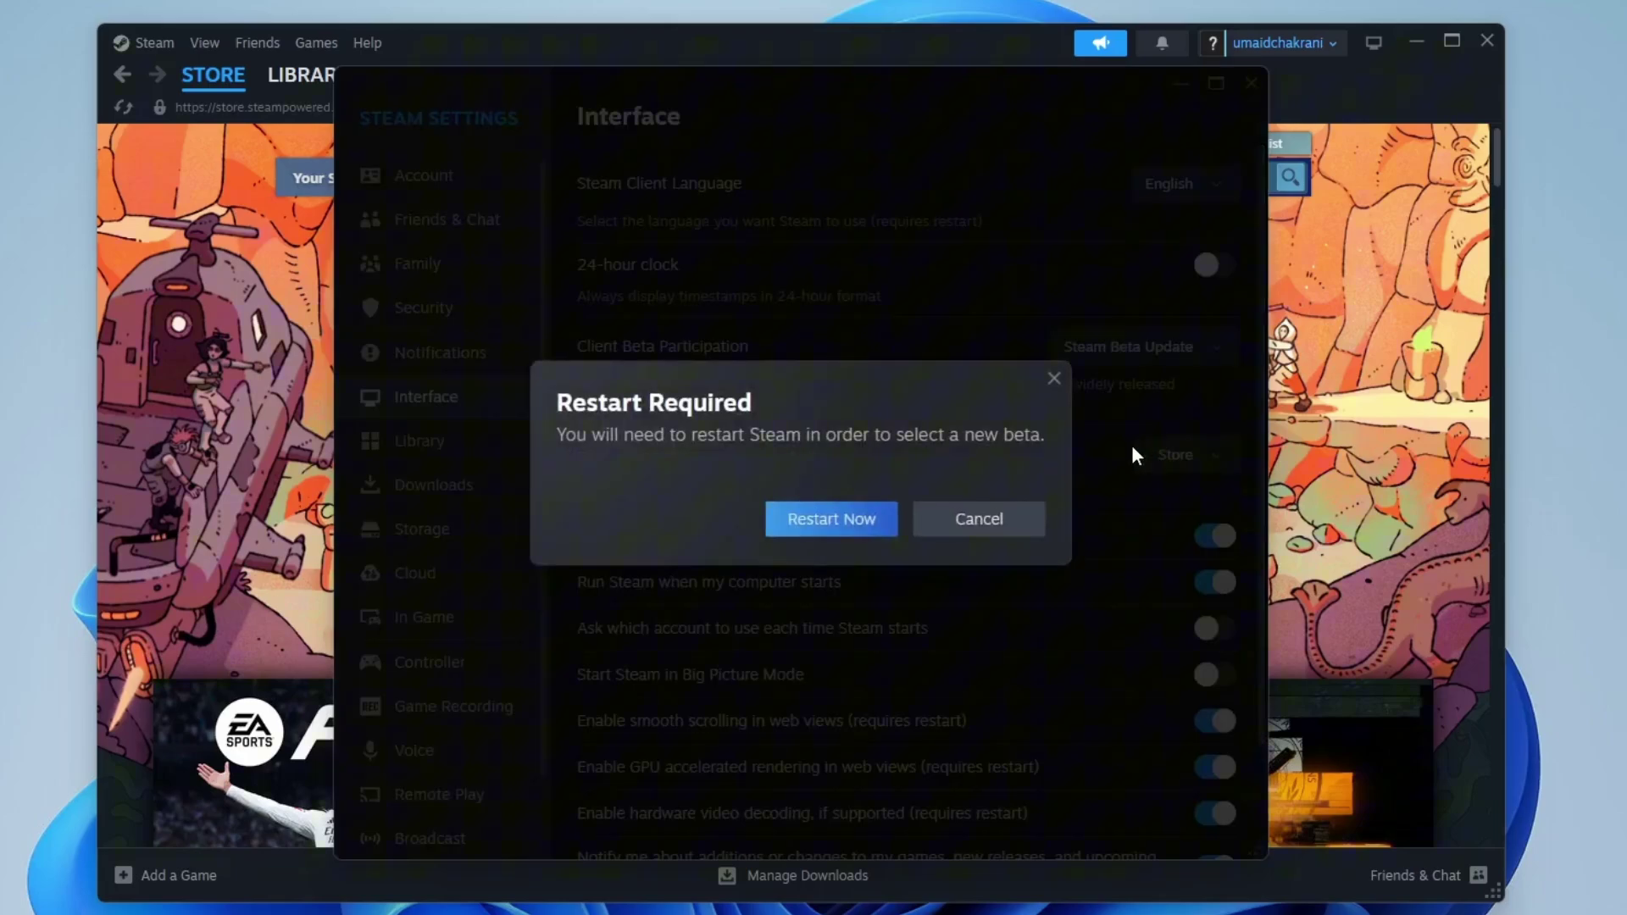
Choose Restart Now so Steam restarts and installs the beta update.
left_click(817, 527)
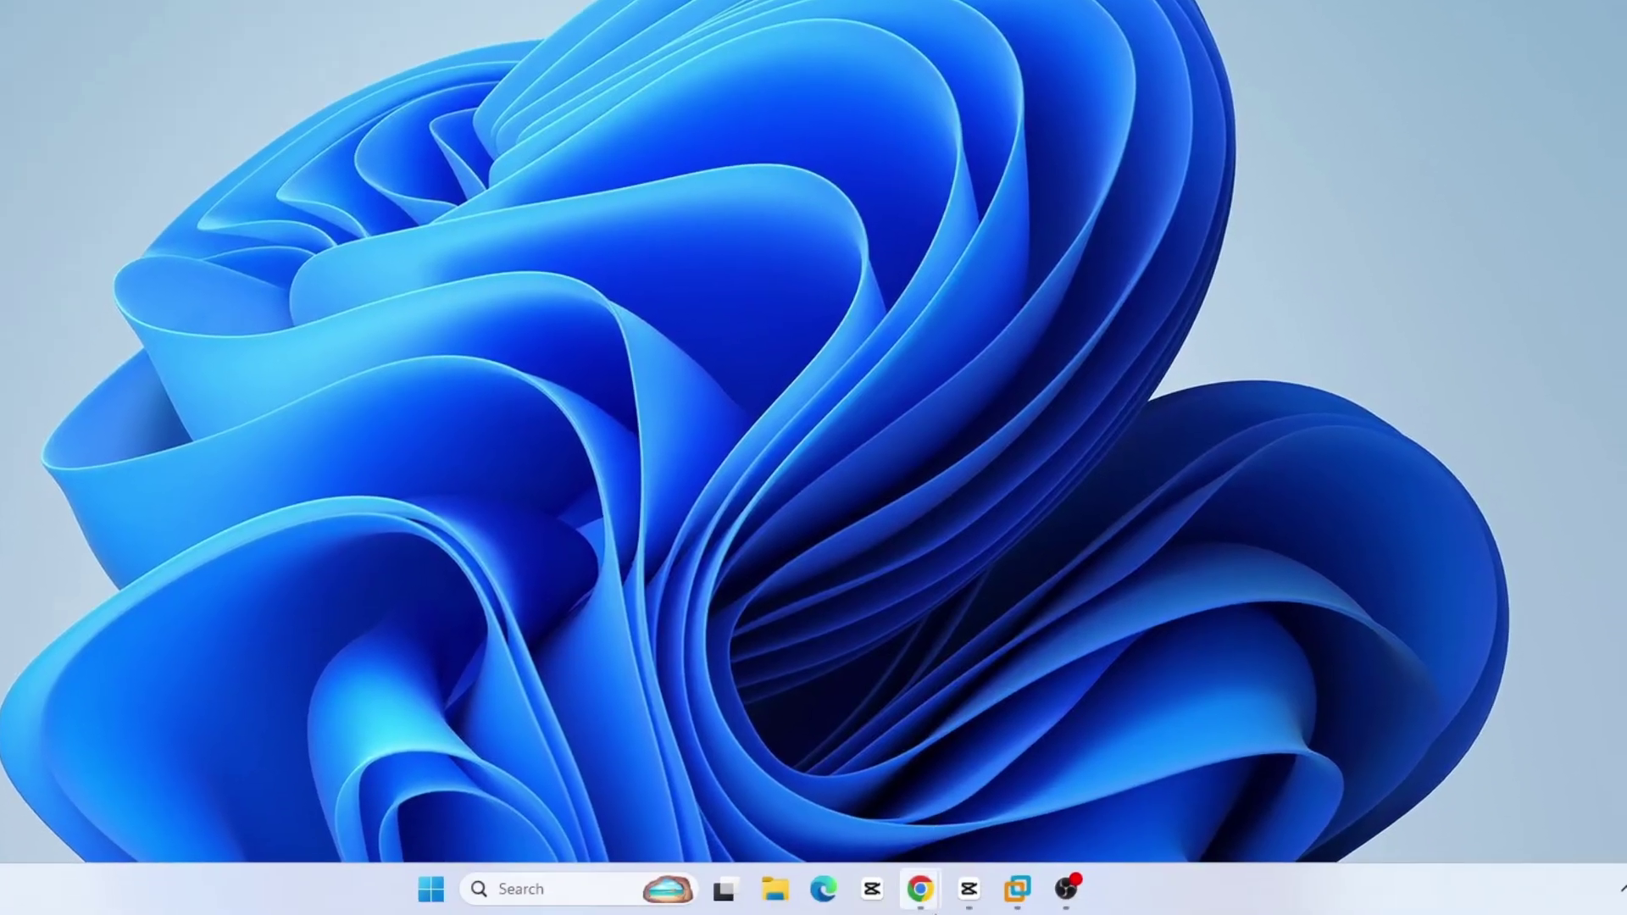
Download the latest Goldberg Emulator build from its gitlab.io page and check the download.
left_click(918, 888)
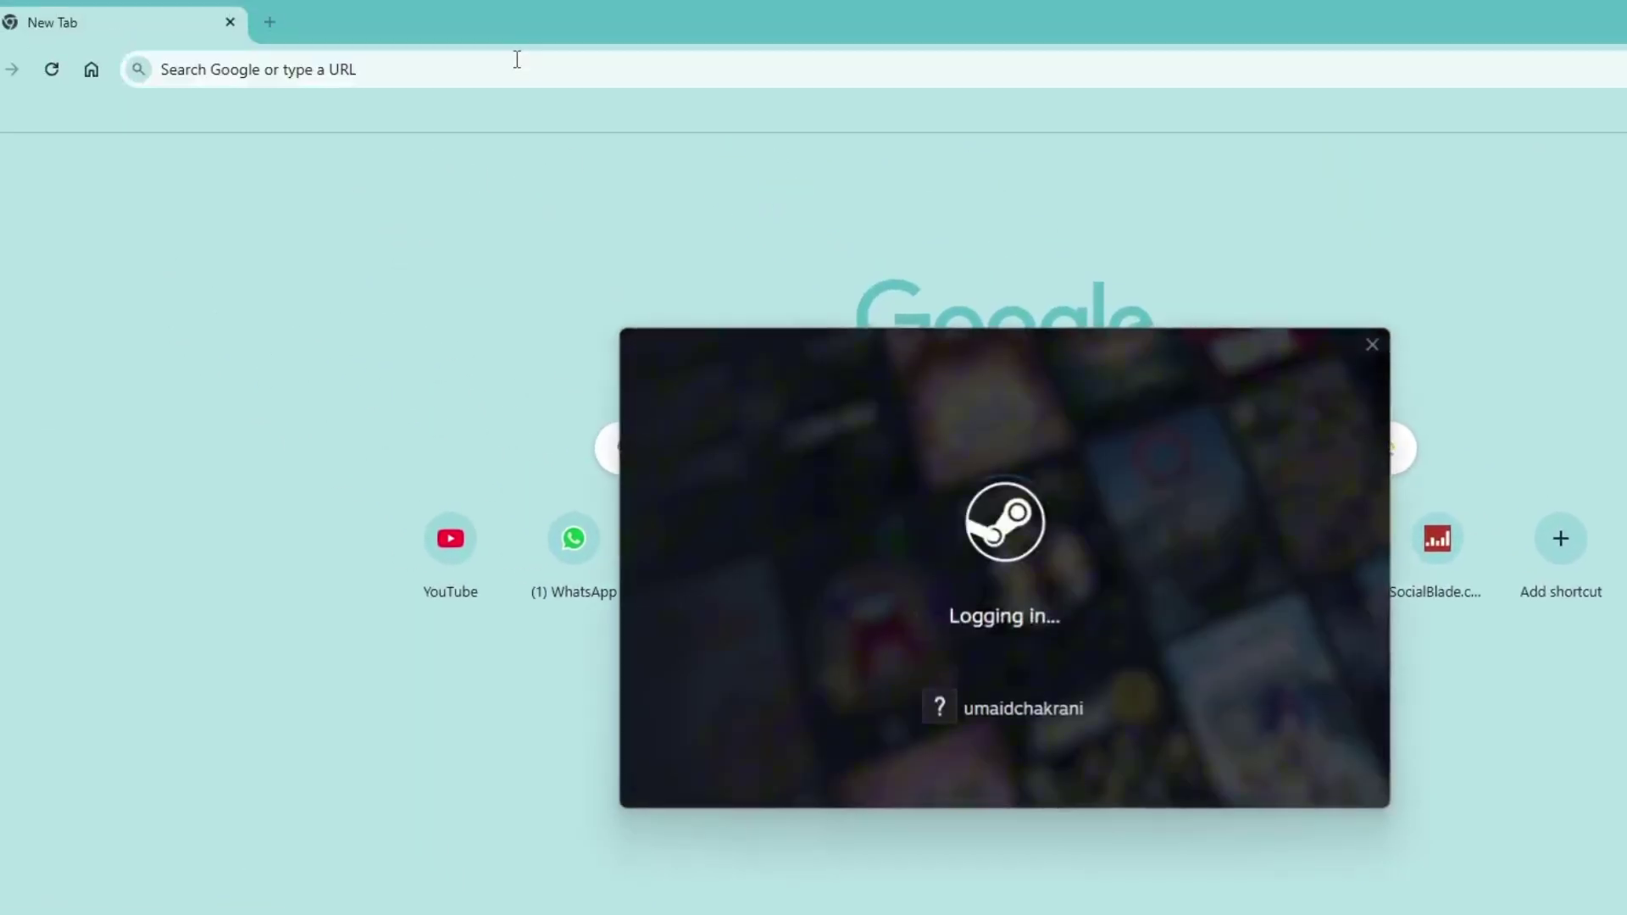
left_click(516, 68)
type("Google.com")
key("ctrl+a")
type("Goldberg")
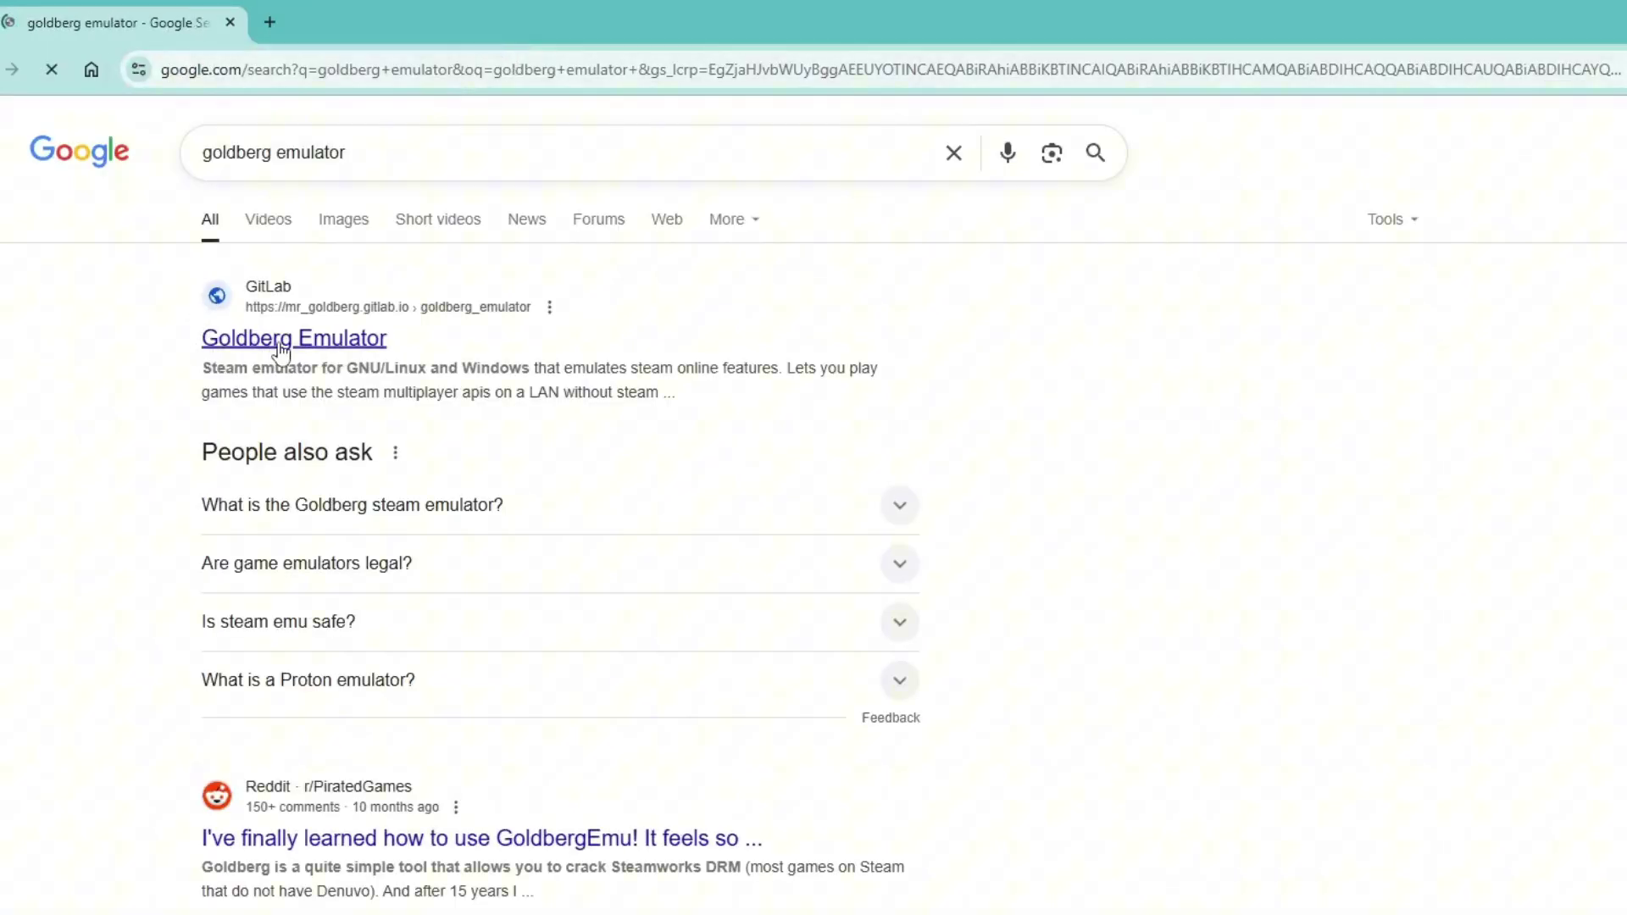
left_click(293, 338)
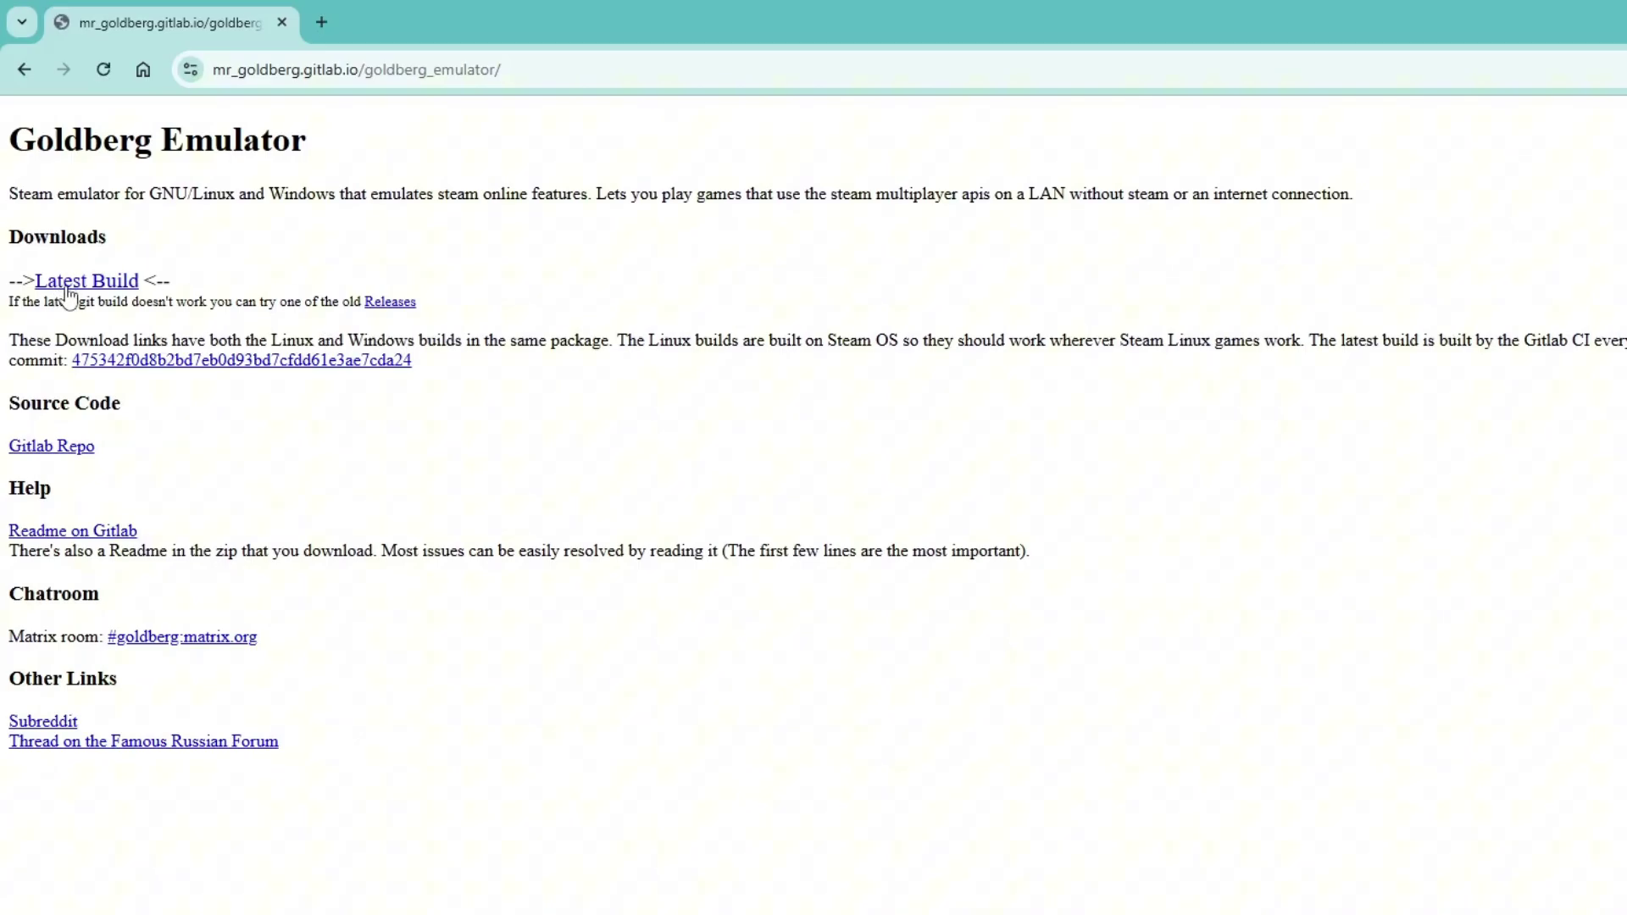
left_click(84, 282)
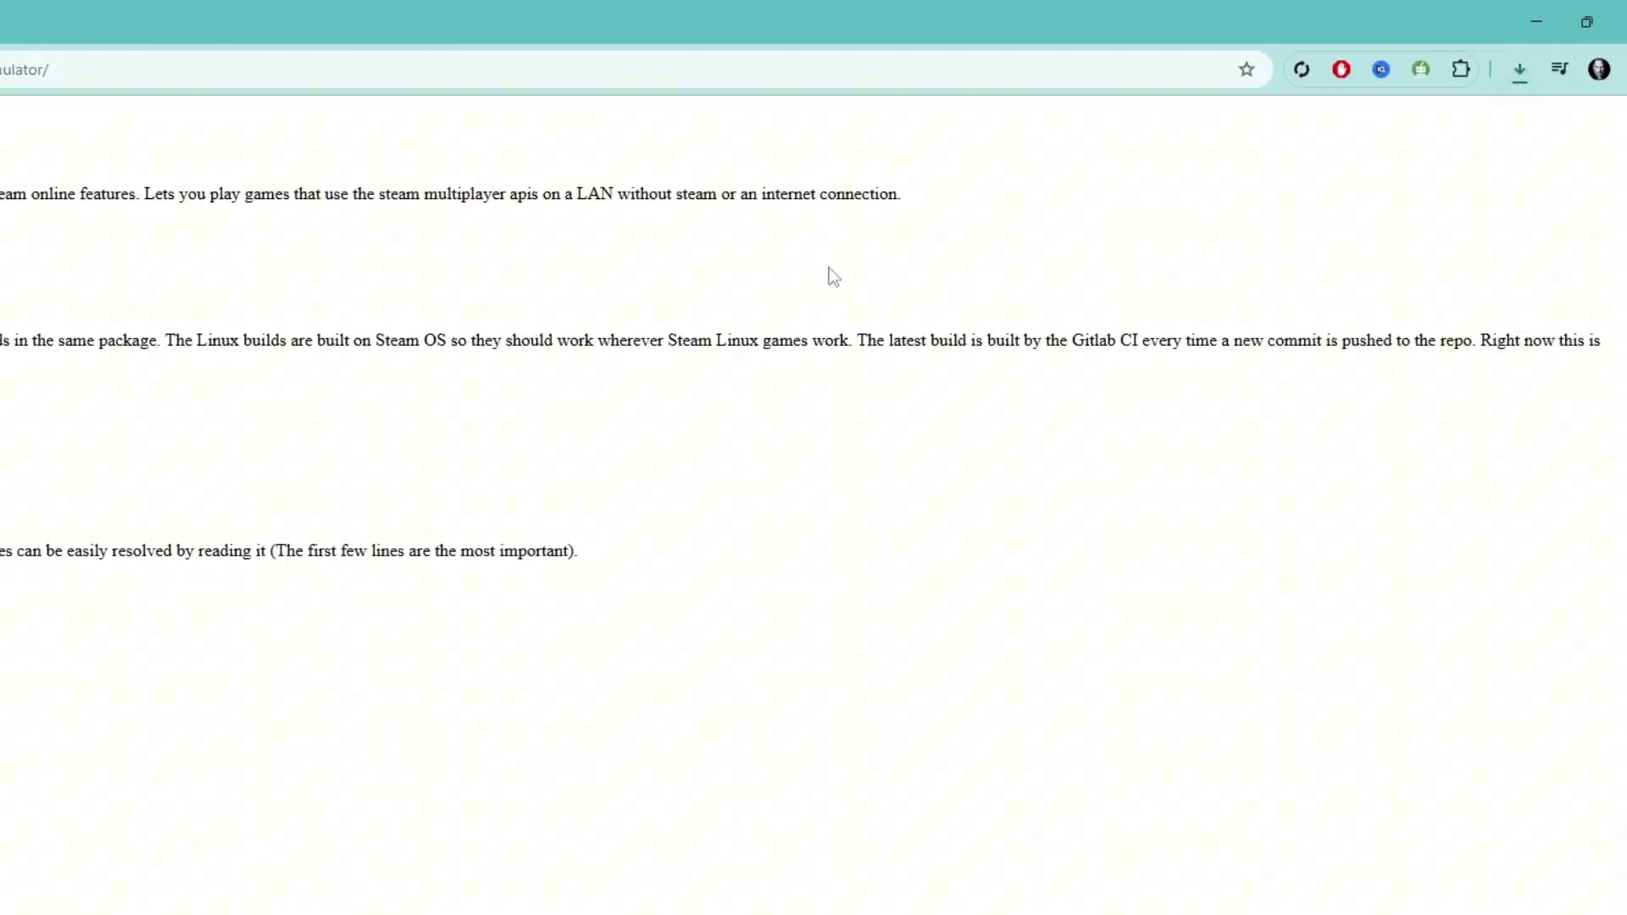
left_click(1515, 69)
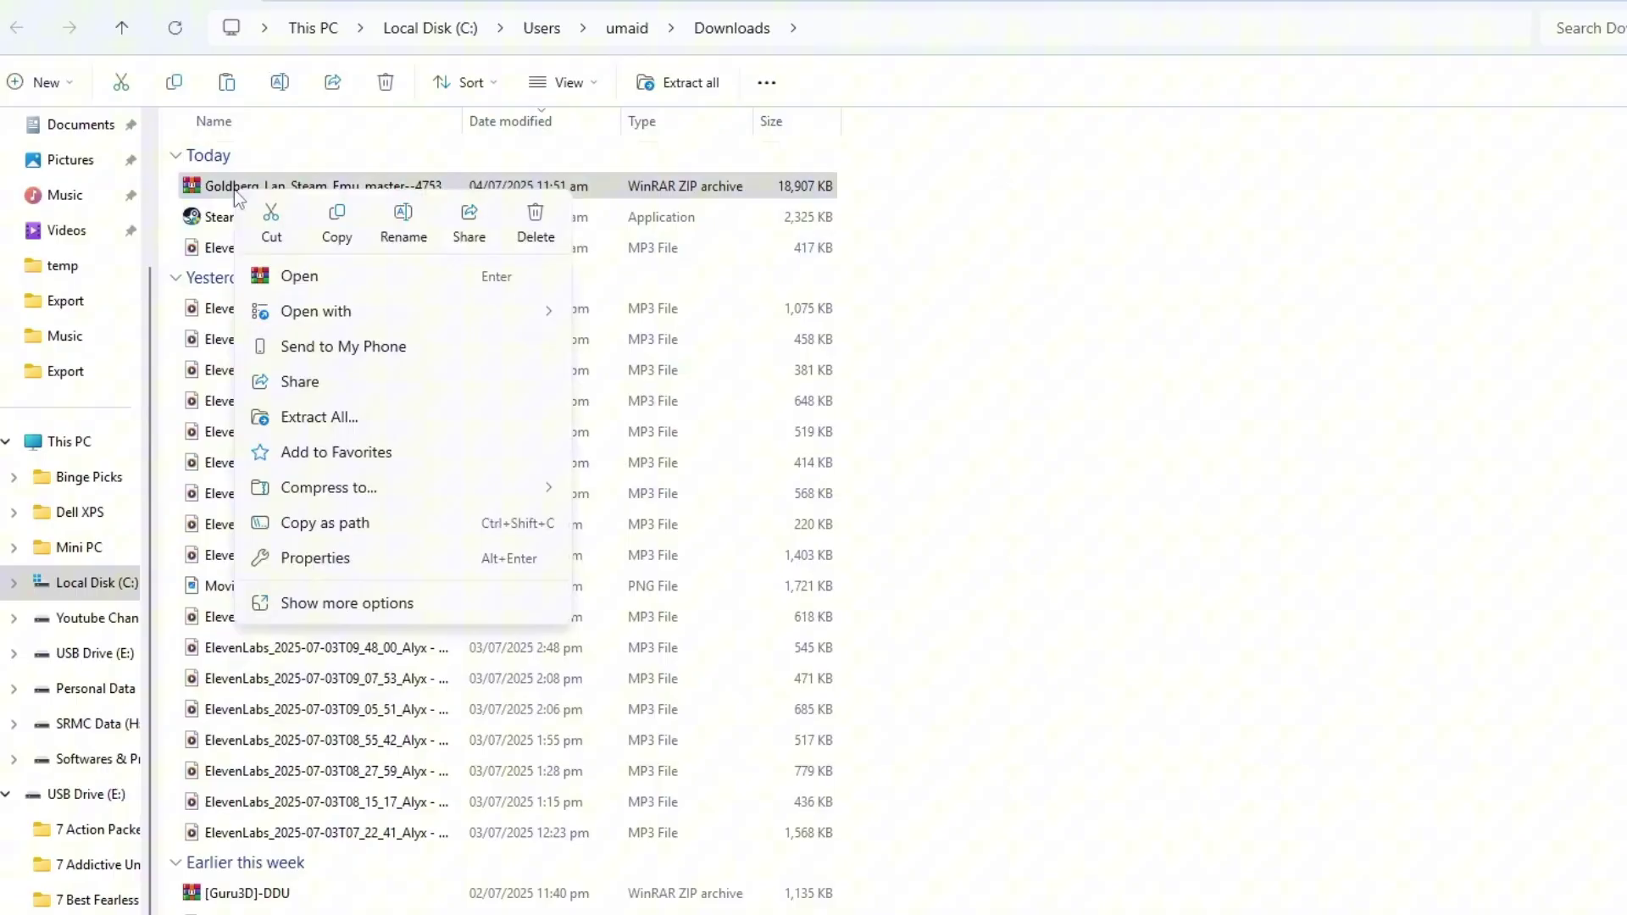
Extract all files from the Goldberg zip into the suggested folder.
left_click(320, 417)
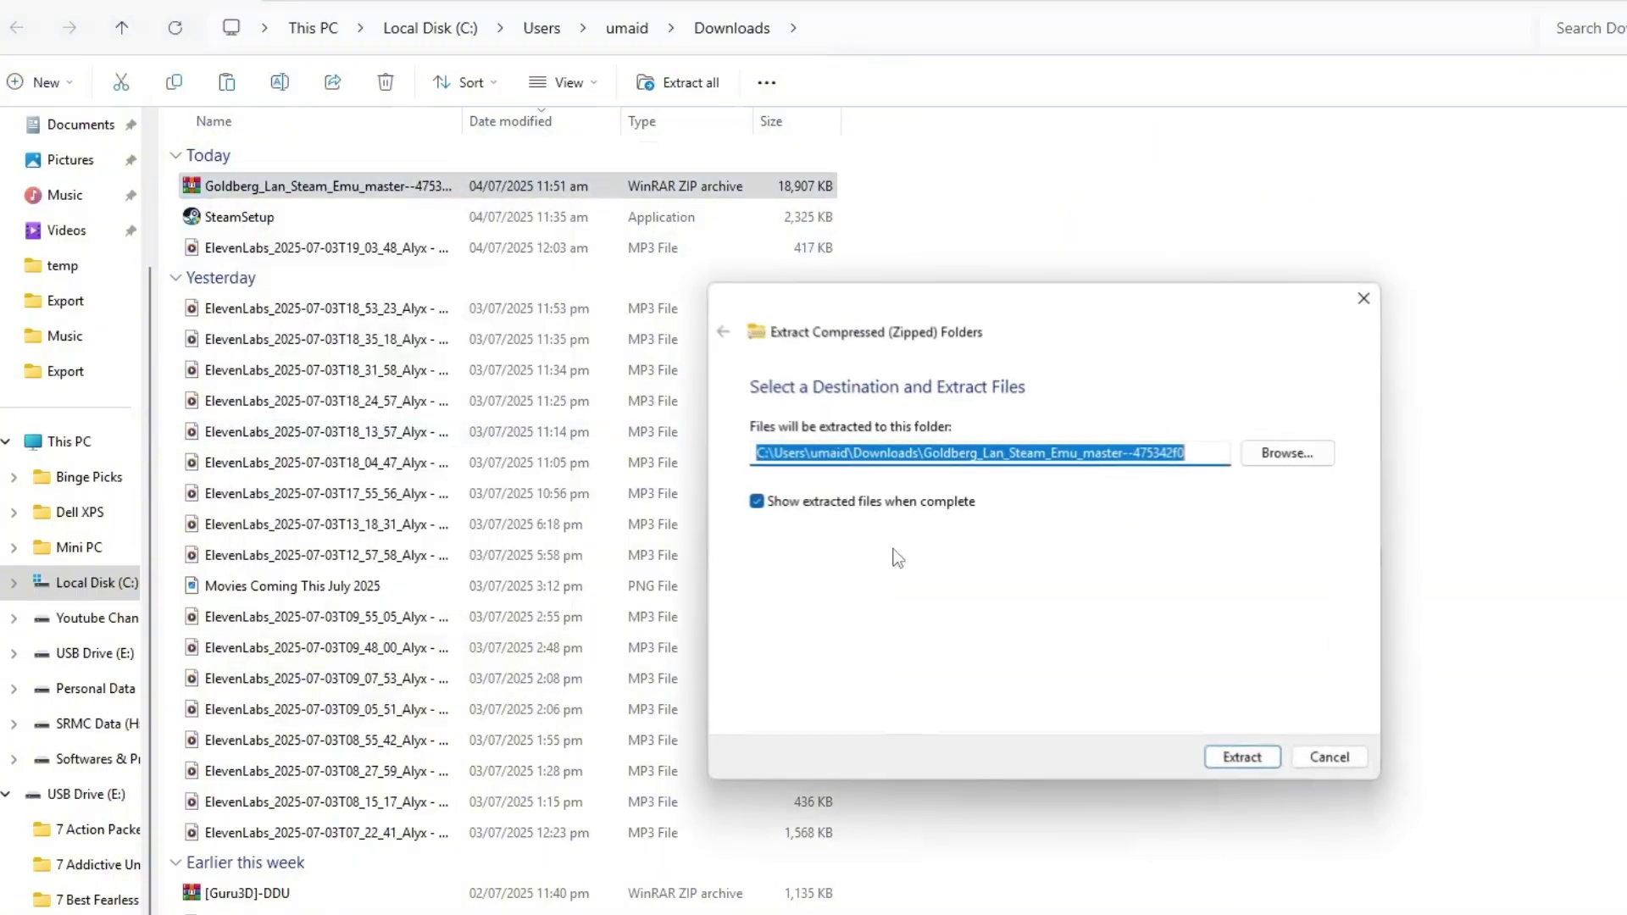
left_click(1235, 760)
left_click(1231, 760)
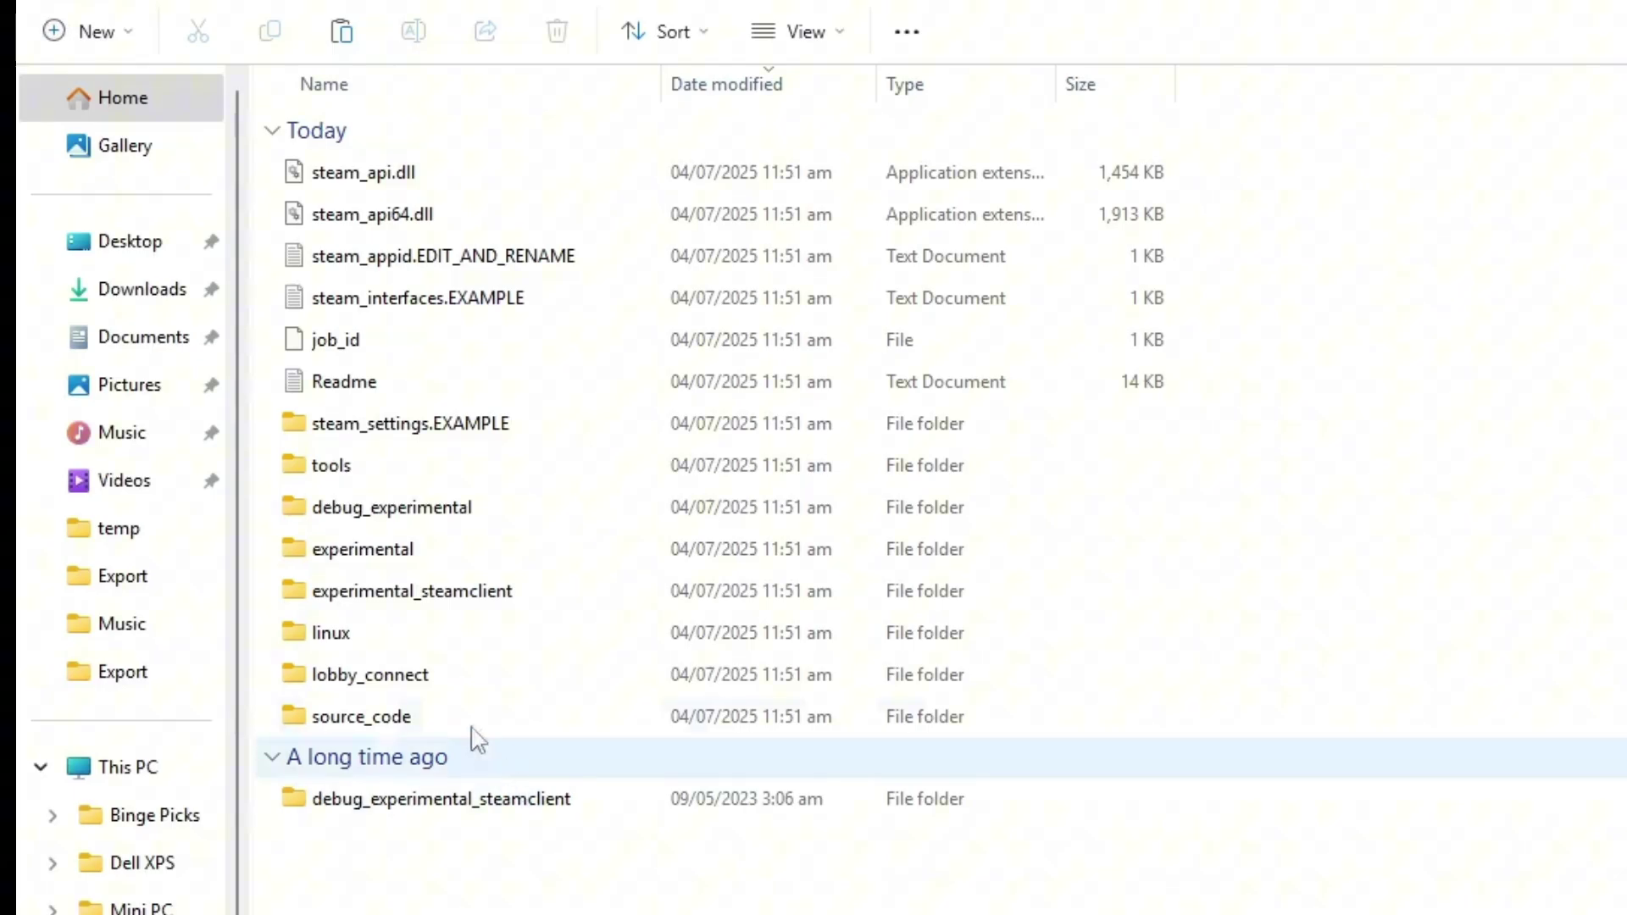
Copy steam_api.dll and steam_api64.dll, then look through the linux x86_64 .so files.
mouse_move(1218, 161)
left_mouse_down()
mouse_move(1131, 188)
mouse_move(1093, 222)
left_mouse_up()
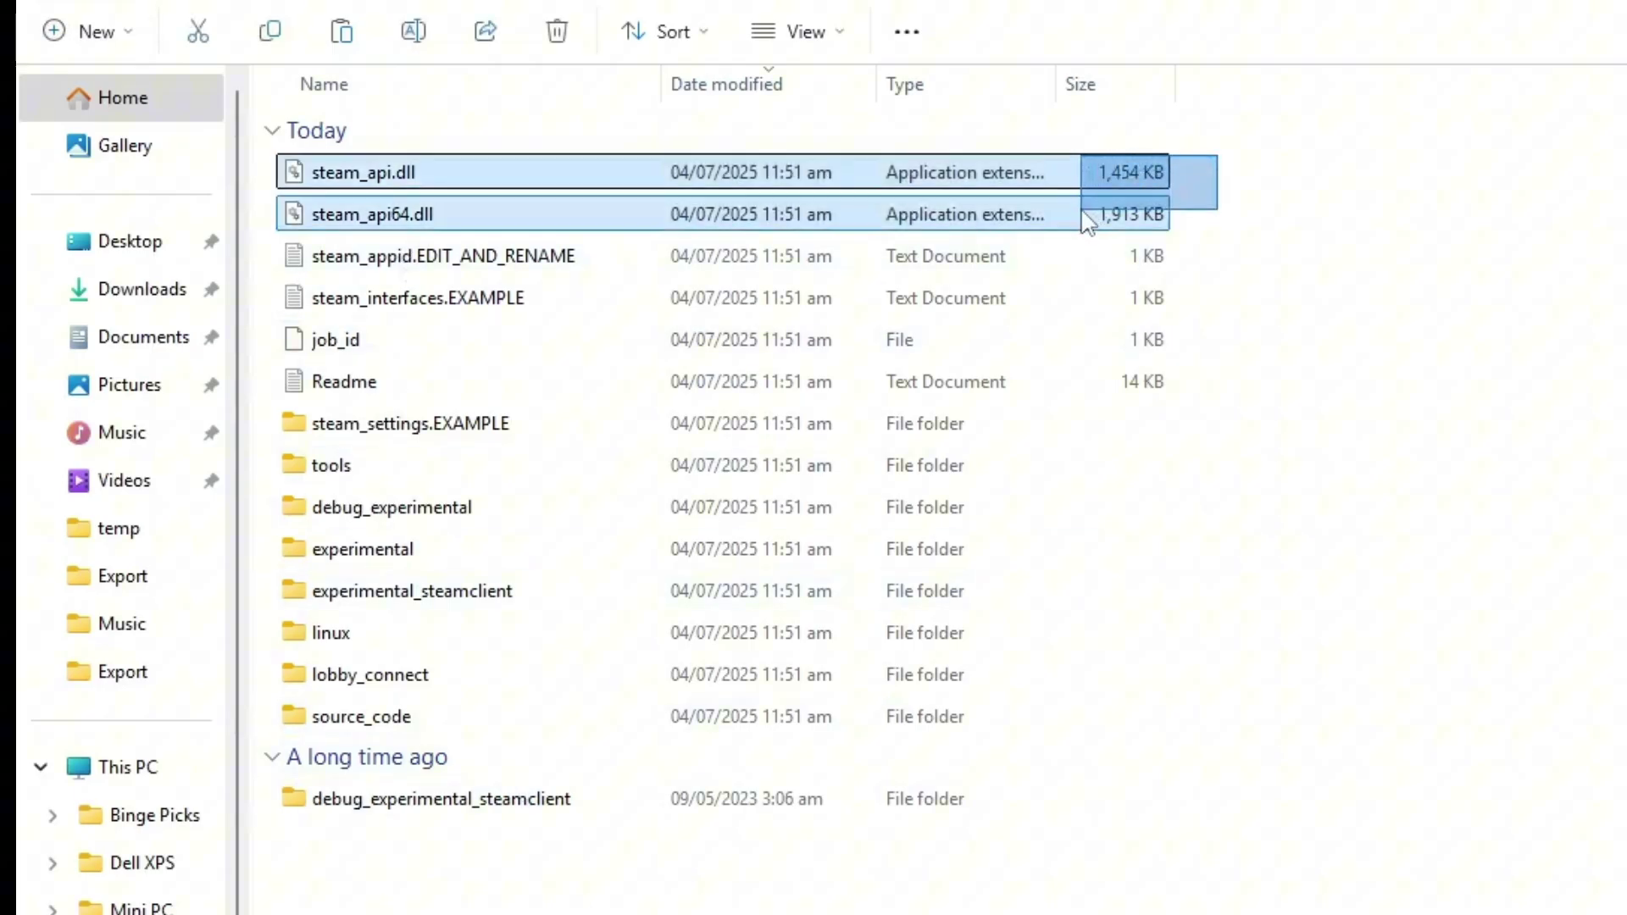
right_click(533, 223)
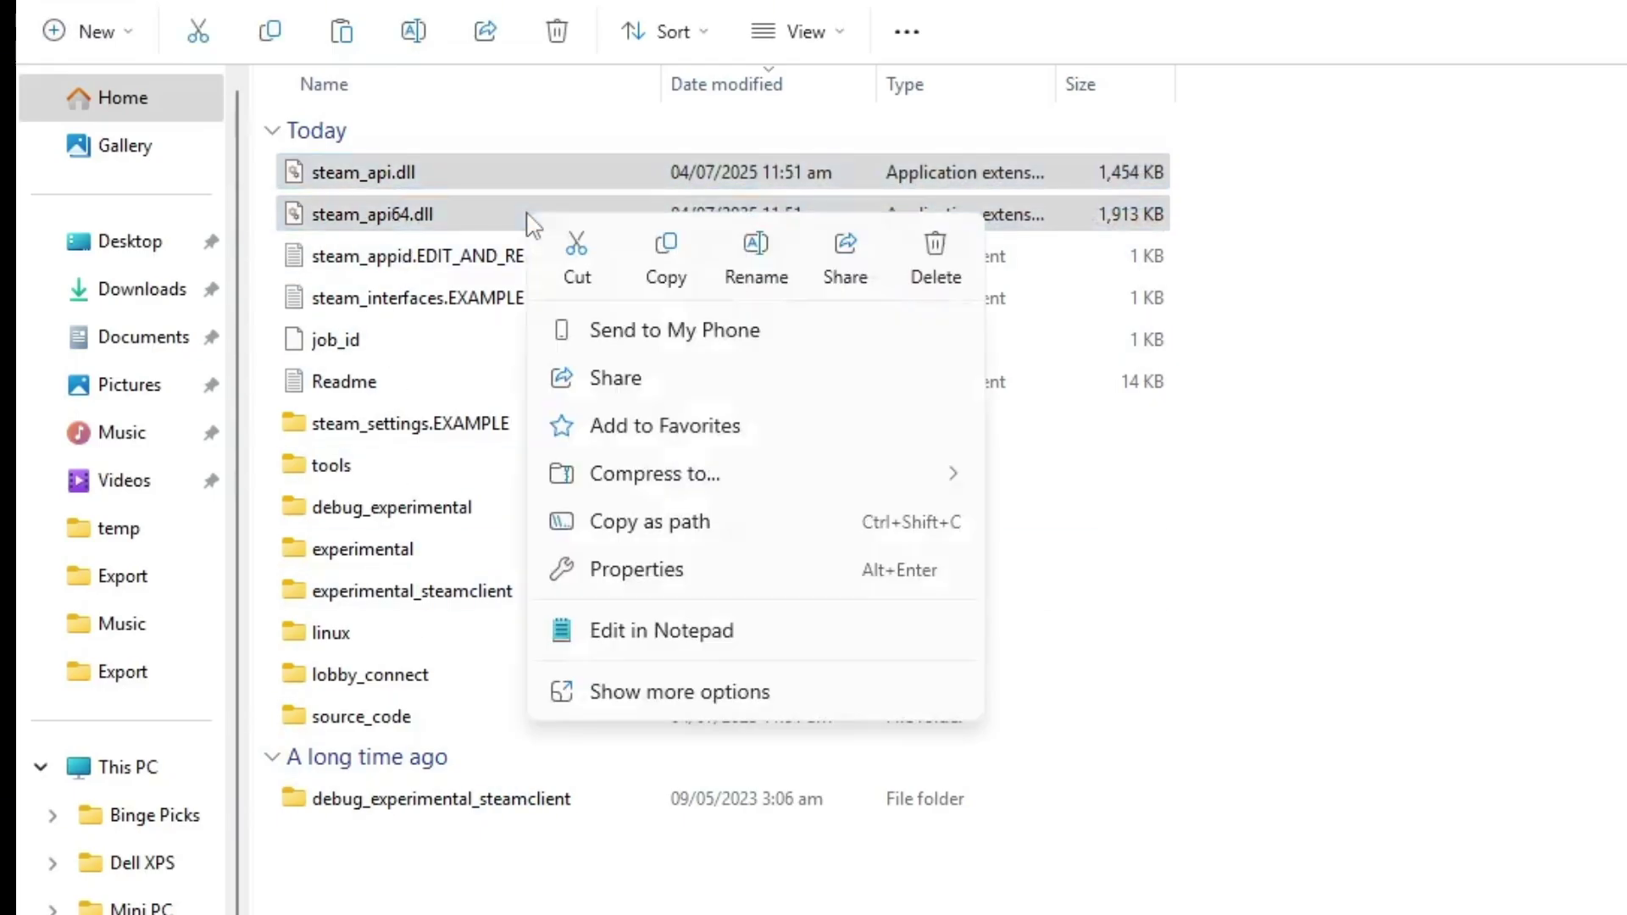
left_click(667, 259)
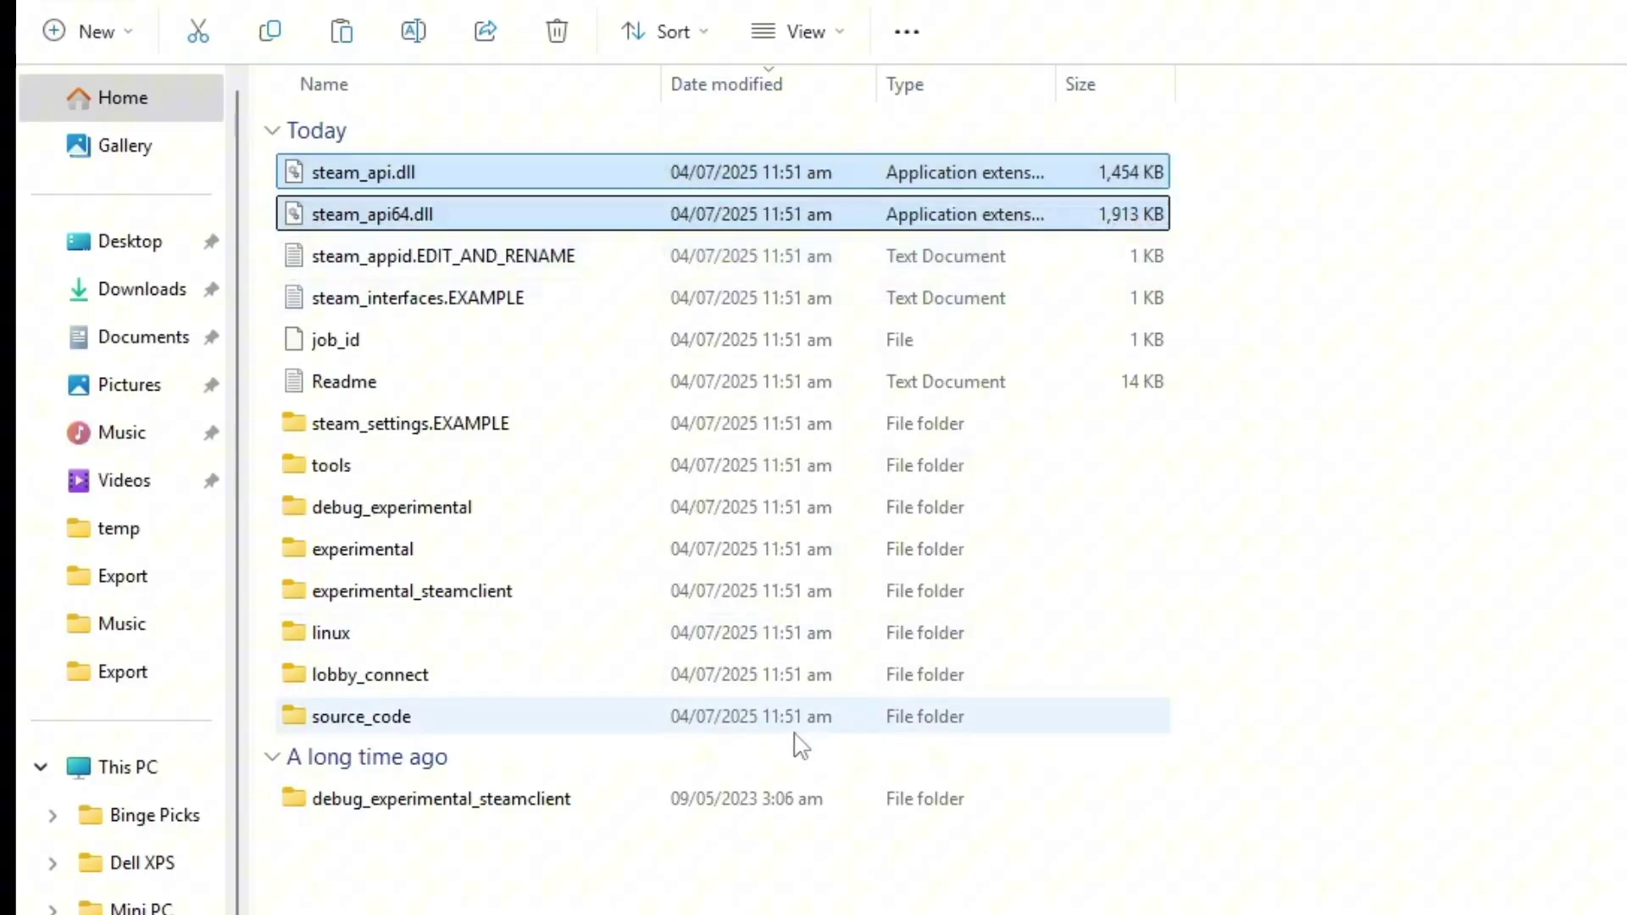
double_click(357, 631)
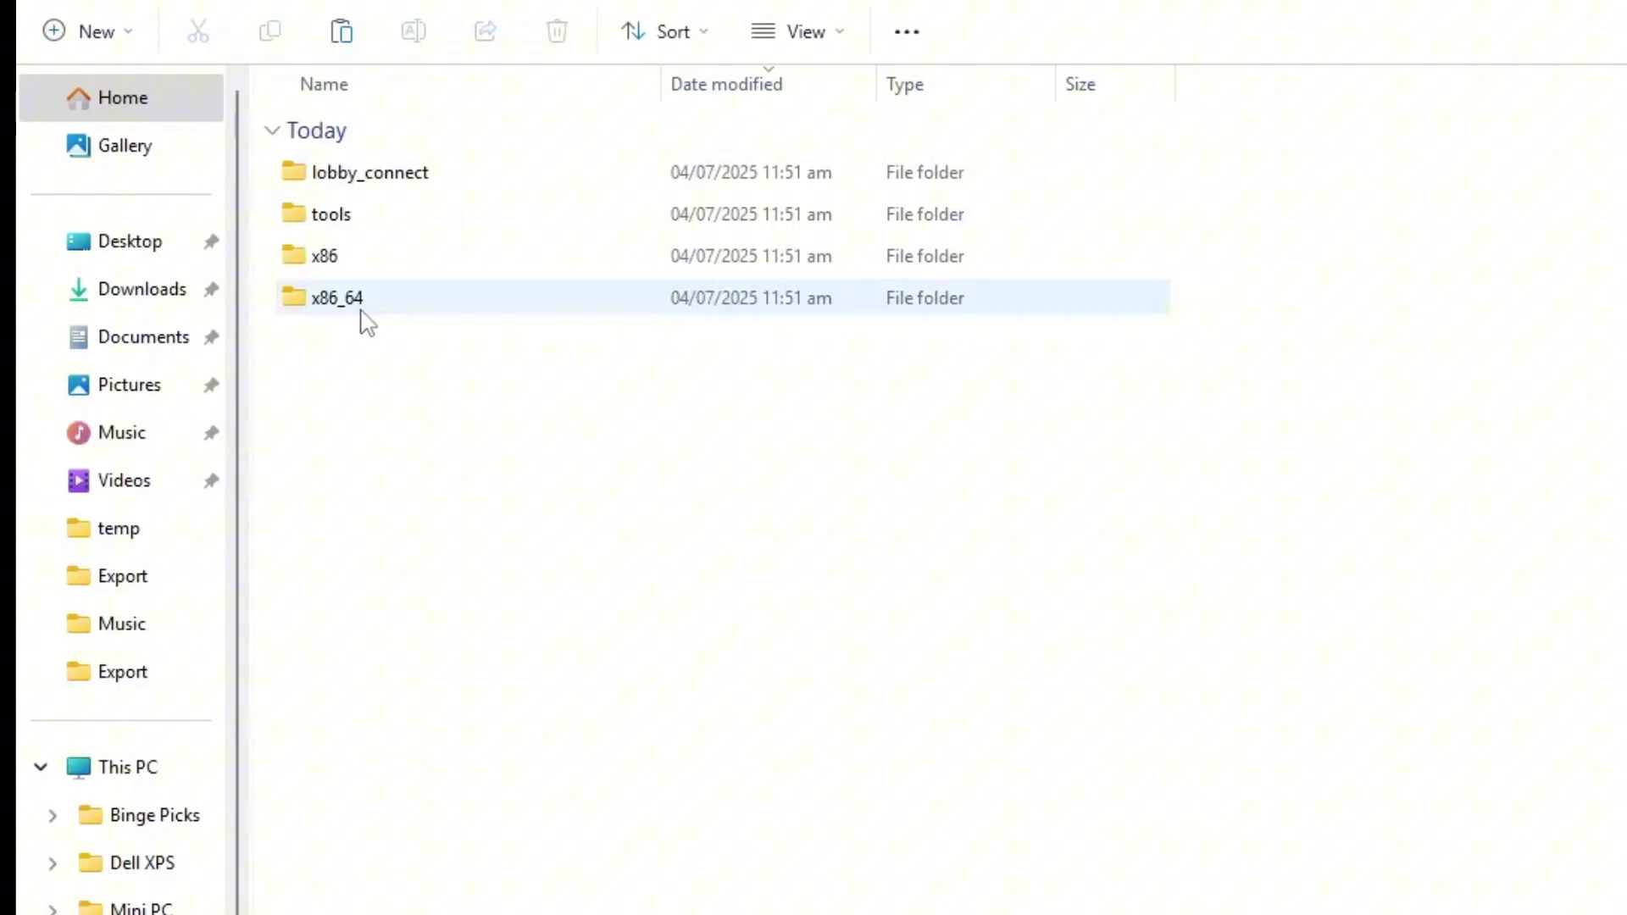
double_click(368, 305)
left_click_drag(360, 311, 432, 167)
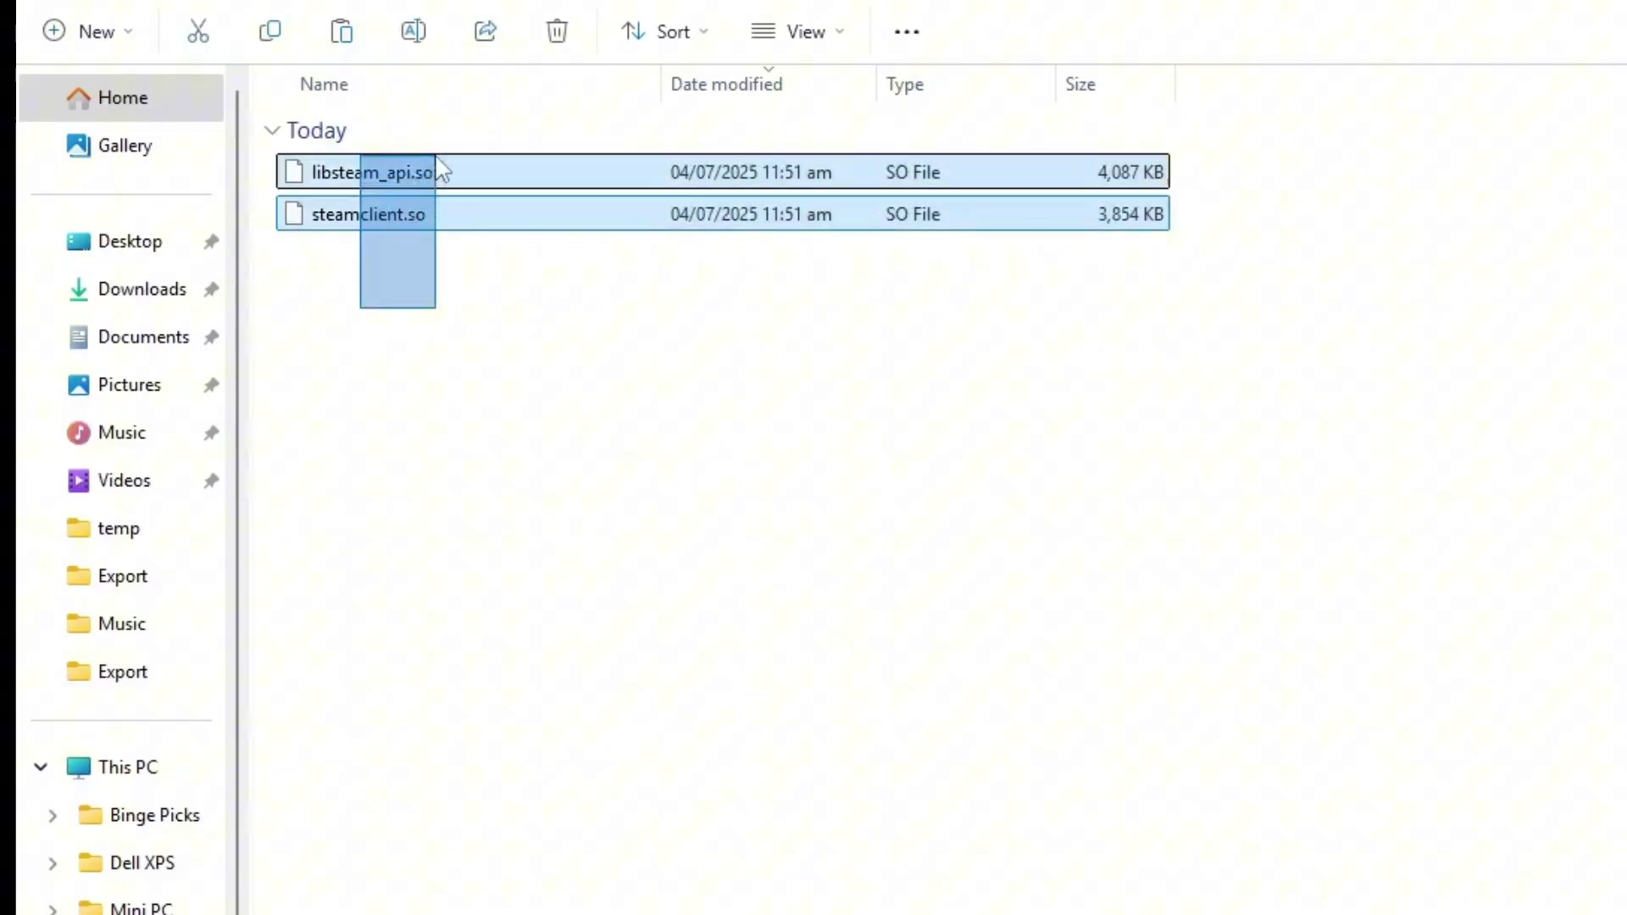
left_click(531, 371)
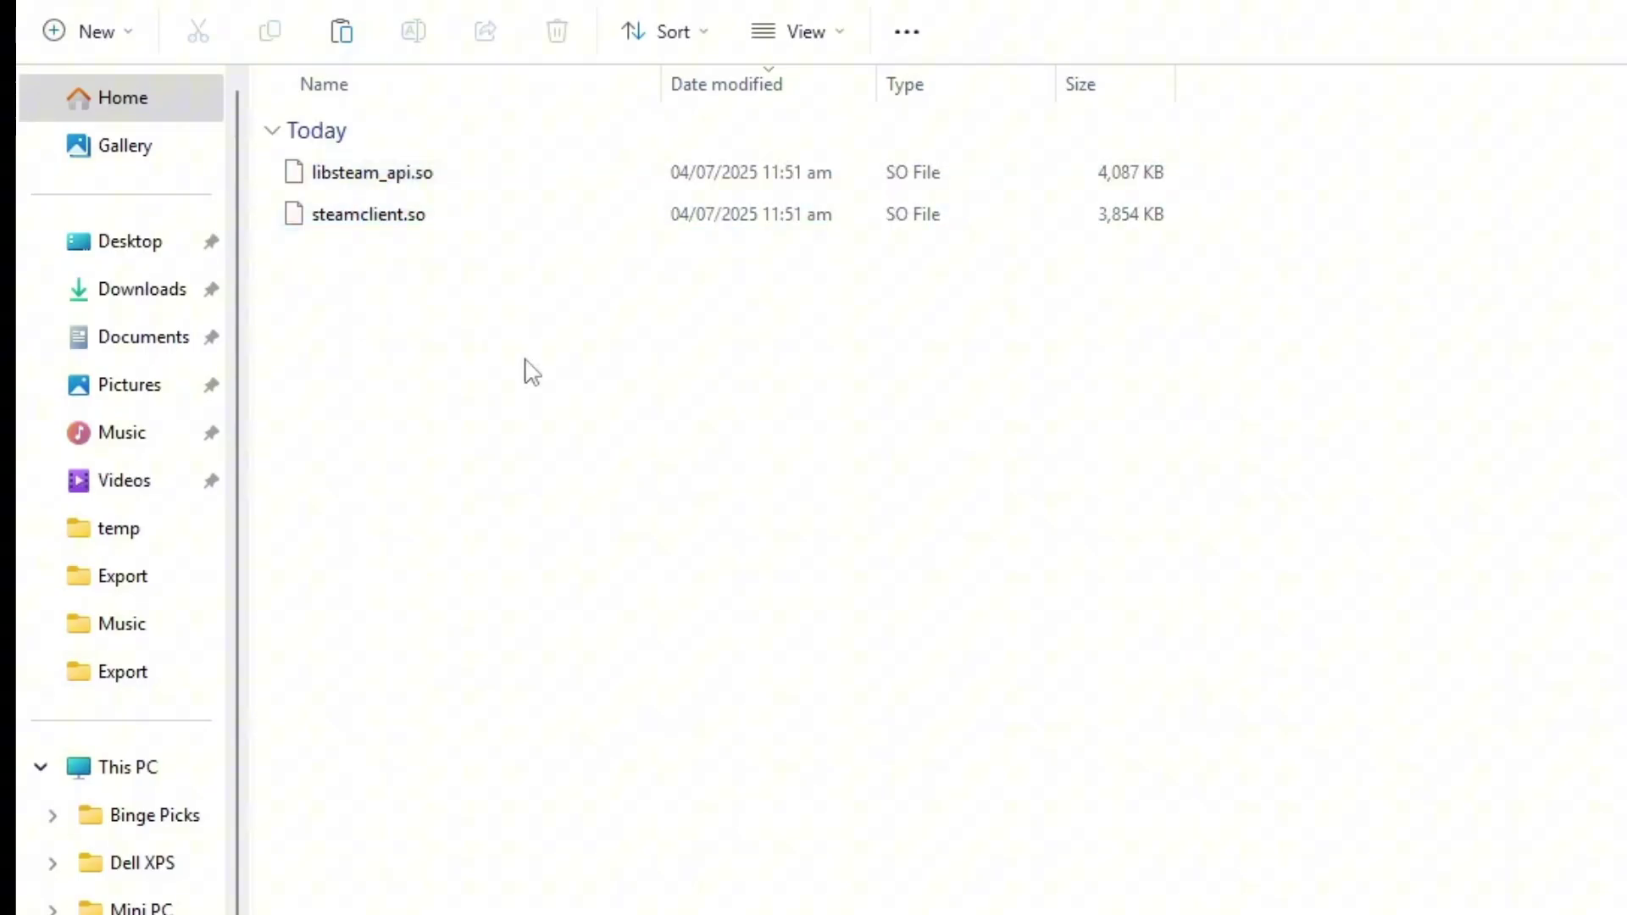
Back in the main emulator folder, copy steam_api.dll and steam_api64.dll again.
key("alt+Up")
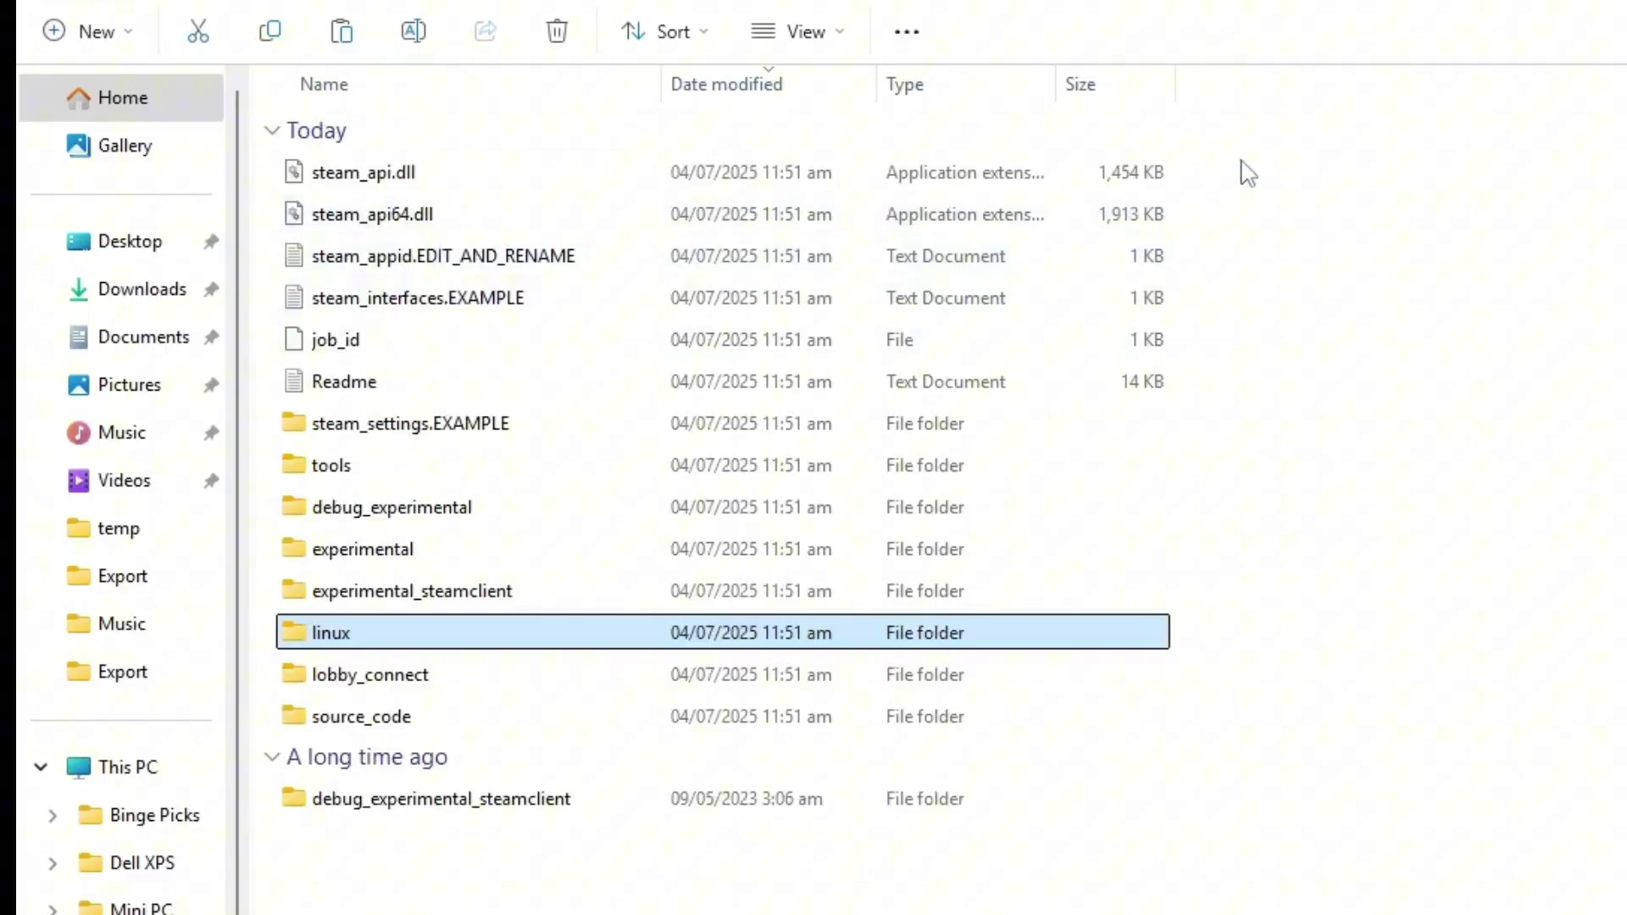
left_click_drag(1181, 164, 1138, 223)
right_click(1131, 213)
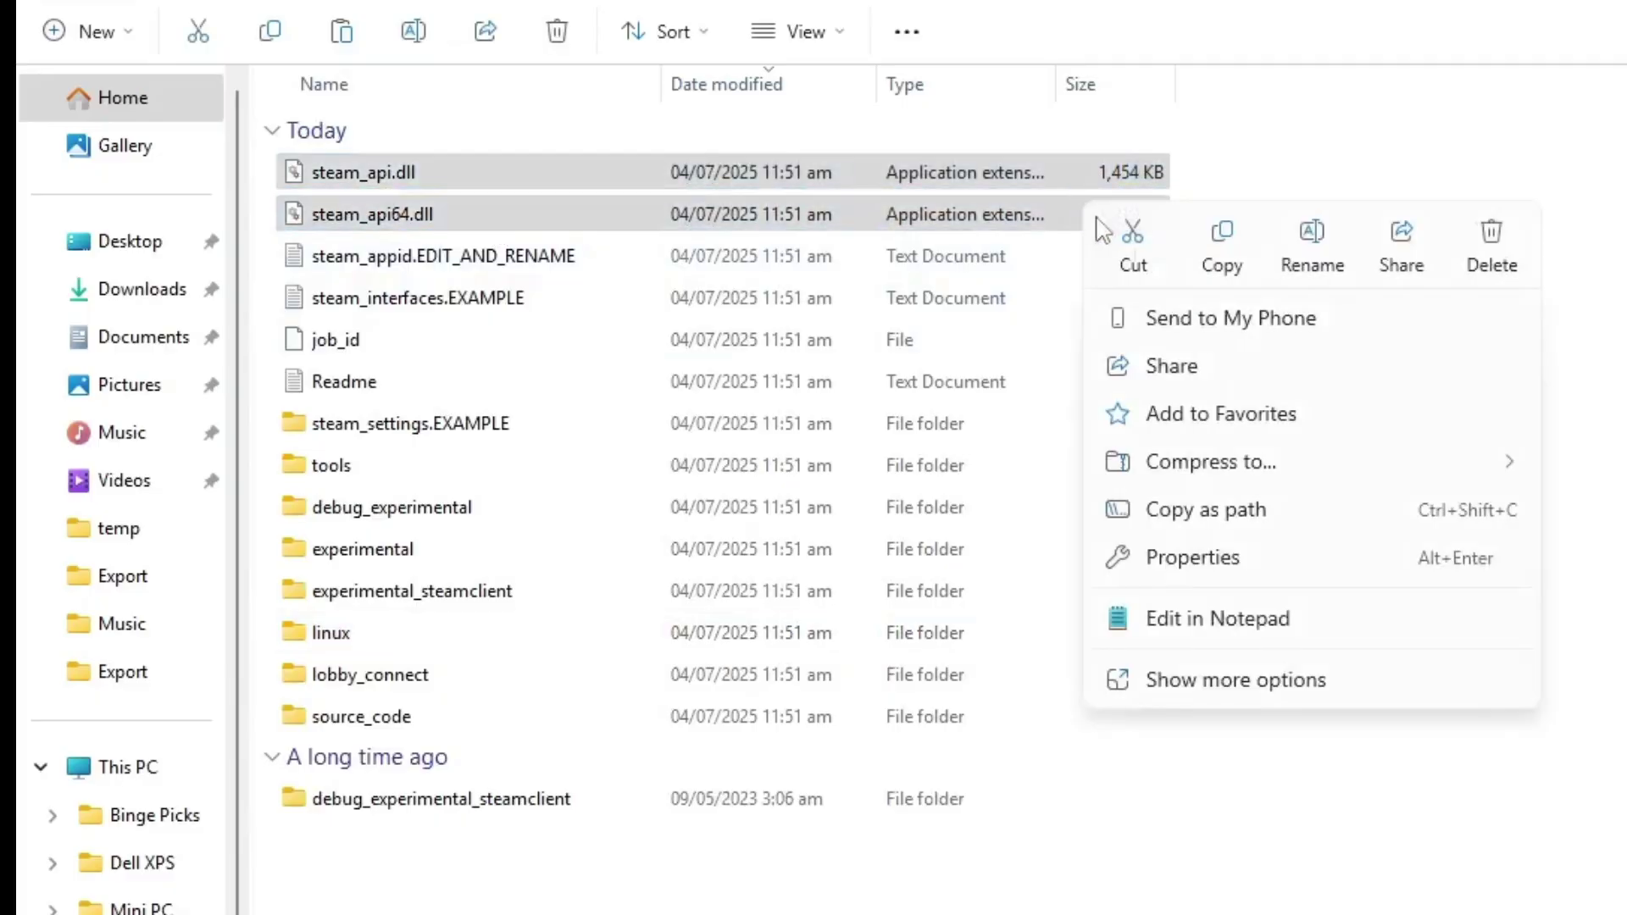
left_click(1220, 245)
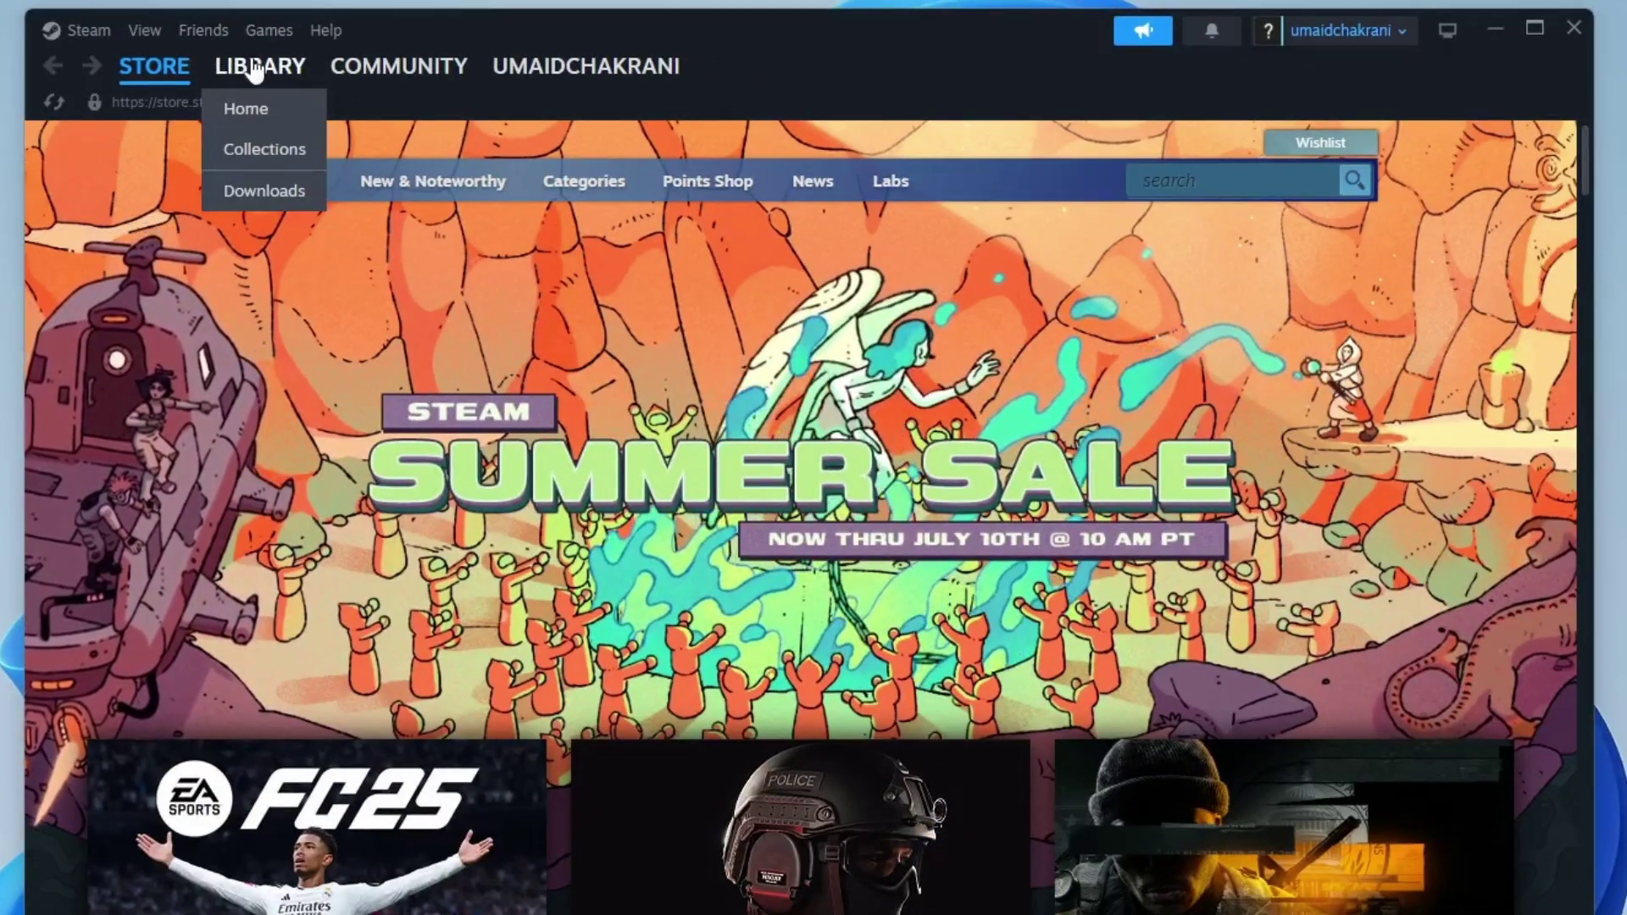
Open ForzaHorizon5's local files from the Steam library's Manage menu.
mouse_move(813, 148)
left_click(263, 67)
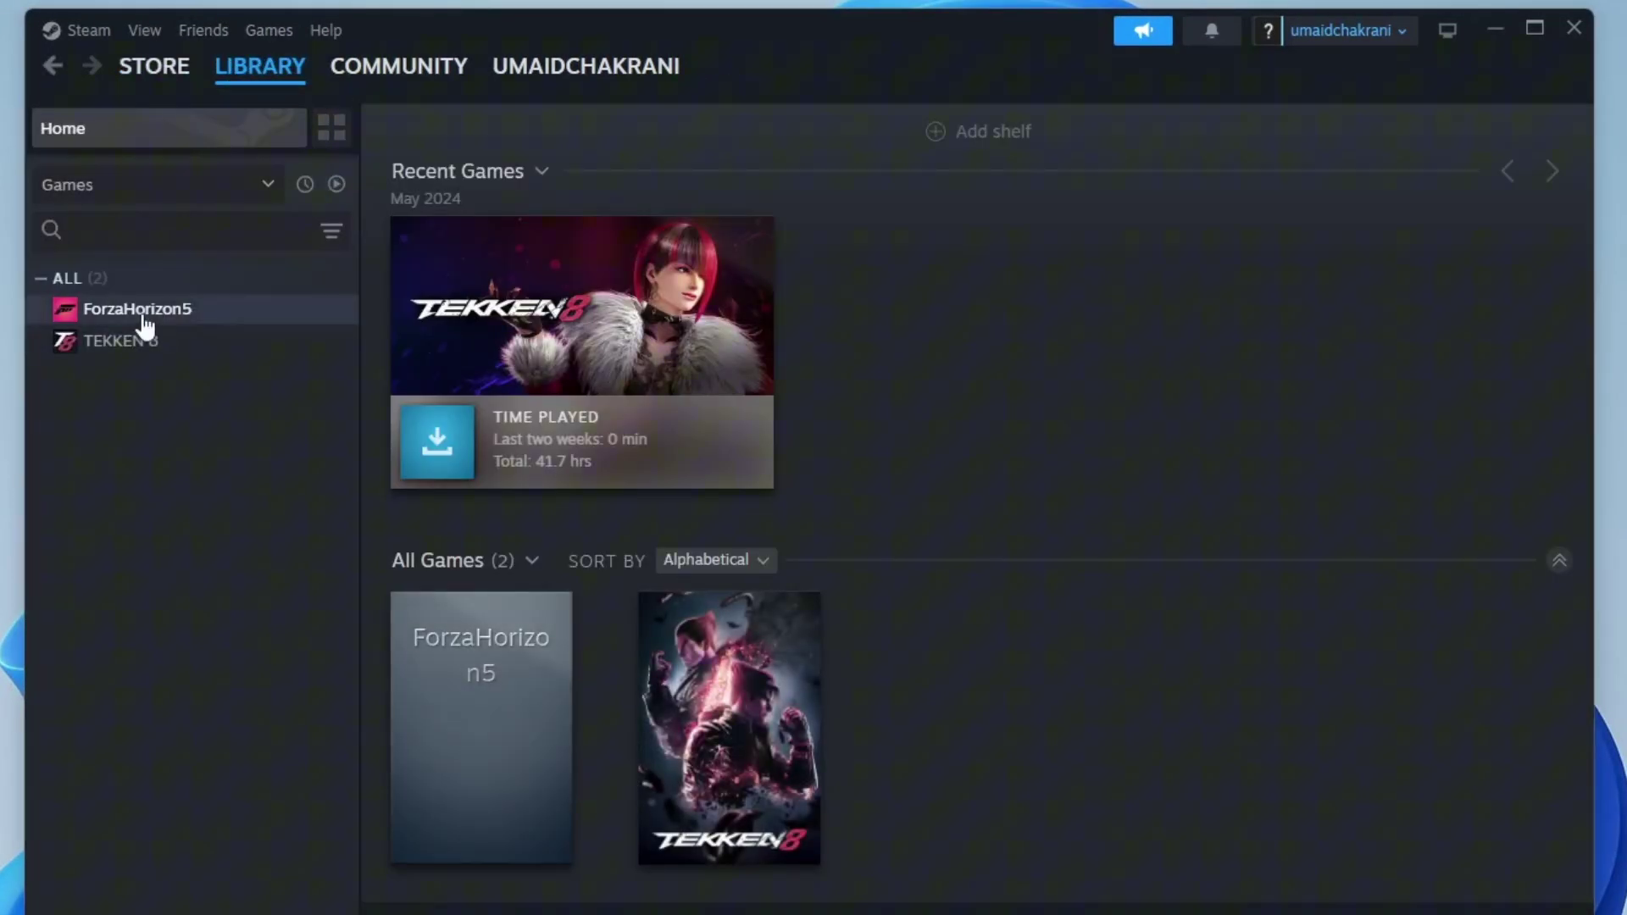
right_click(144, 313)
mouse_move(222, 463)
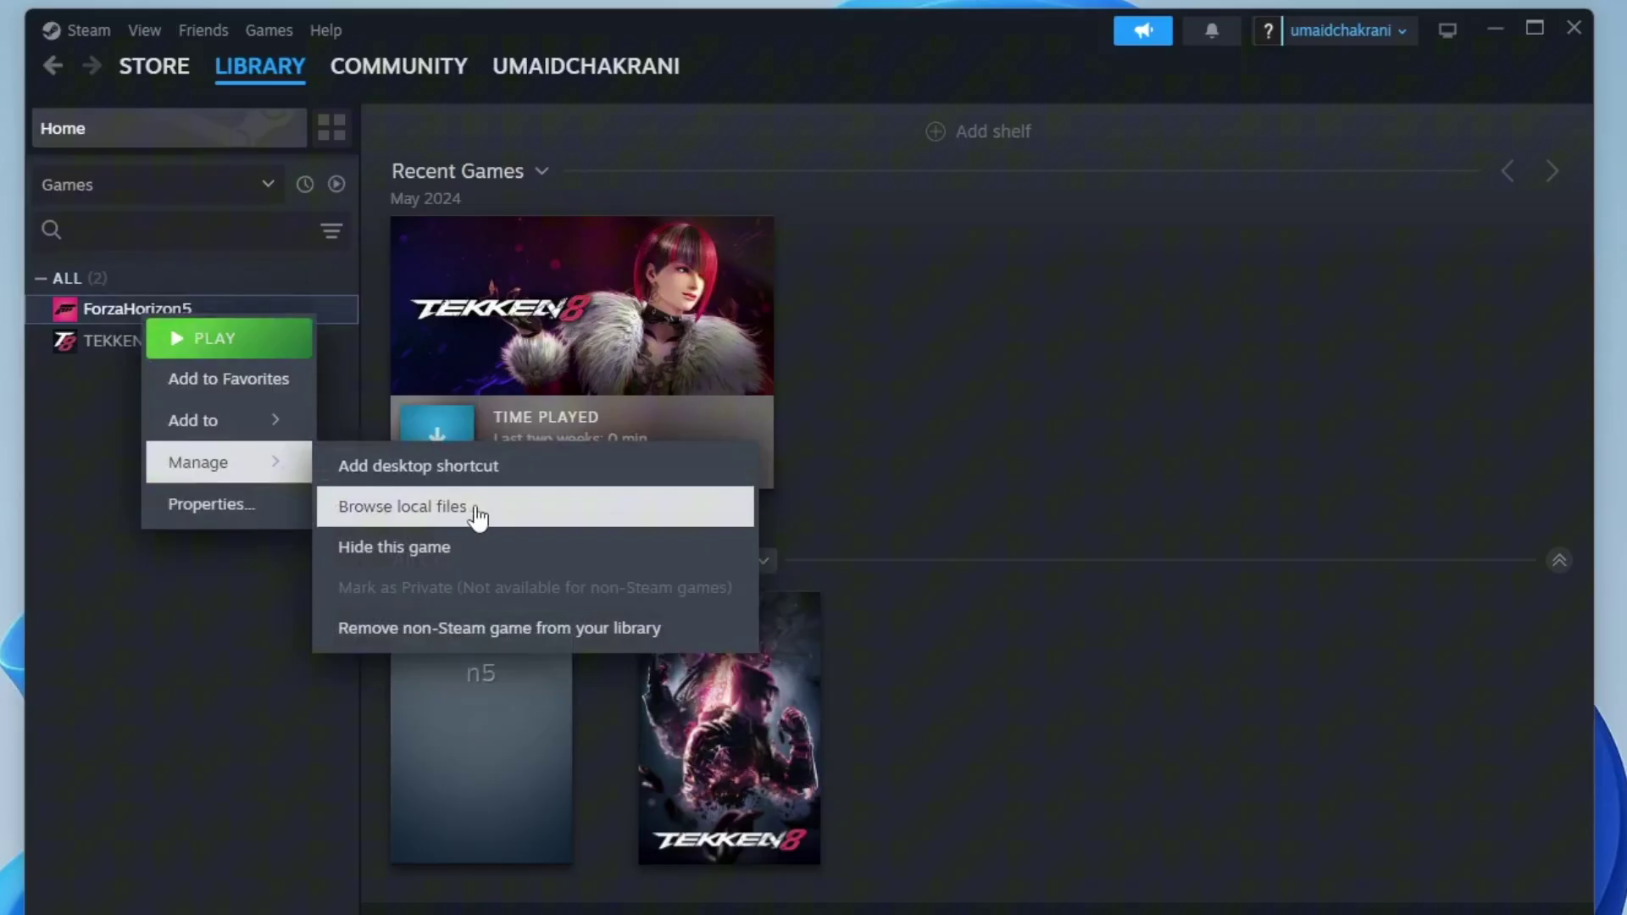
left_click(478, 515)
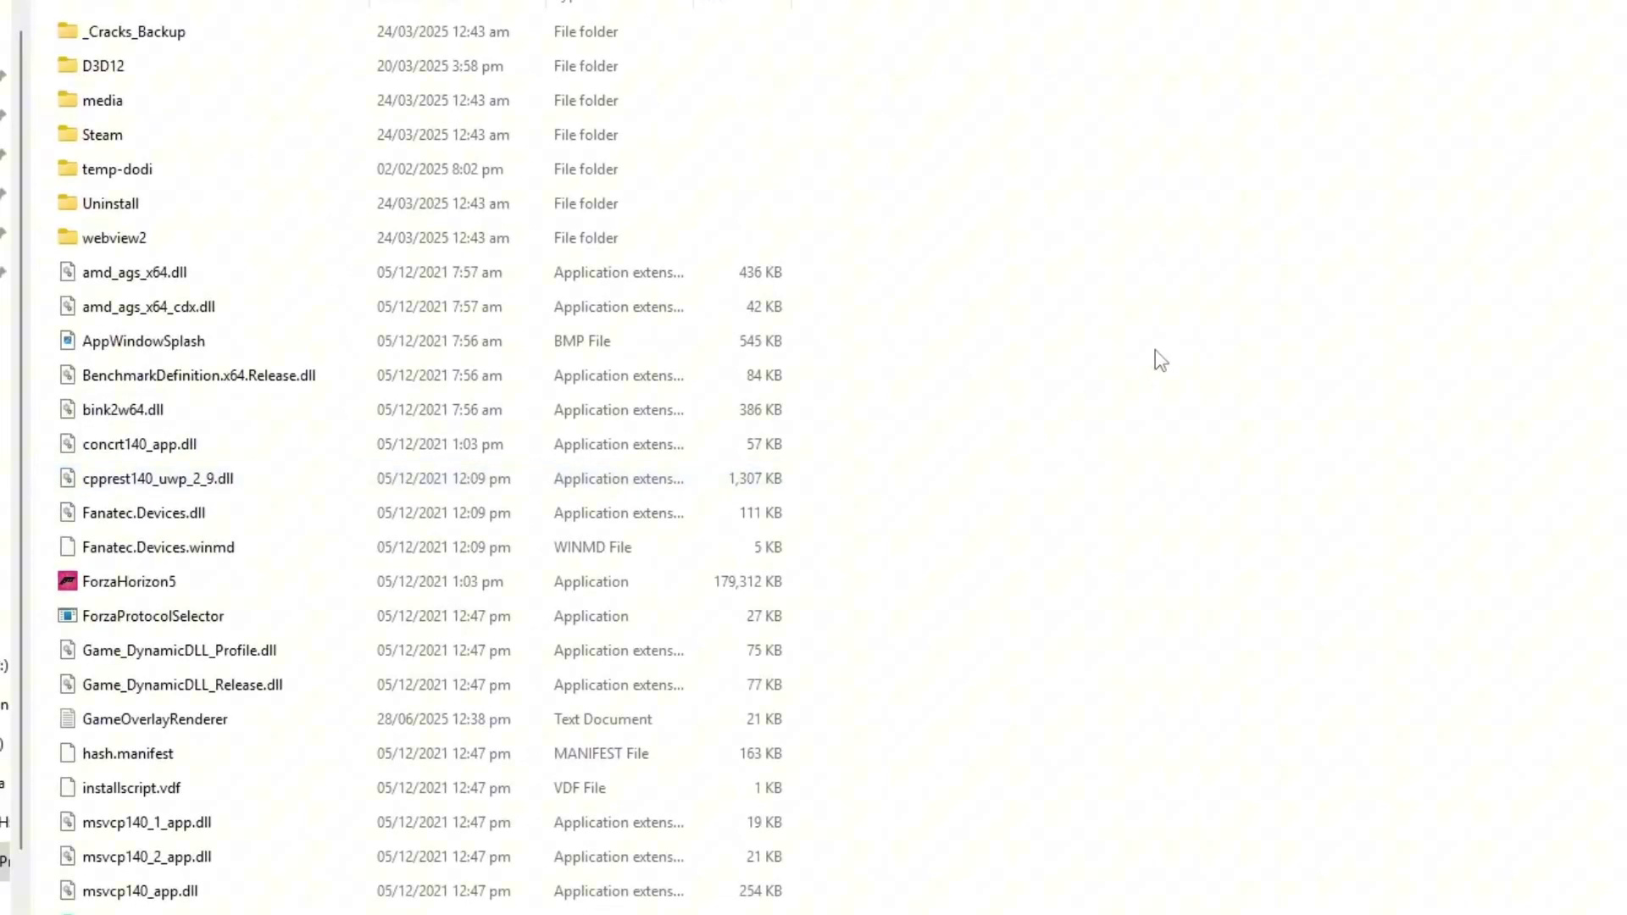
Paste both DLLs into the Forza Horizon 5 folder, replacing the existing files.
right_click(1158, 360)
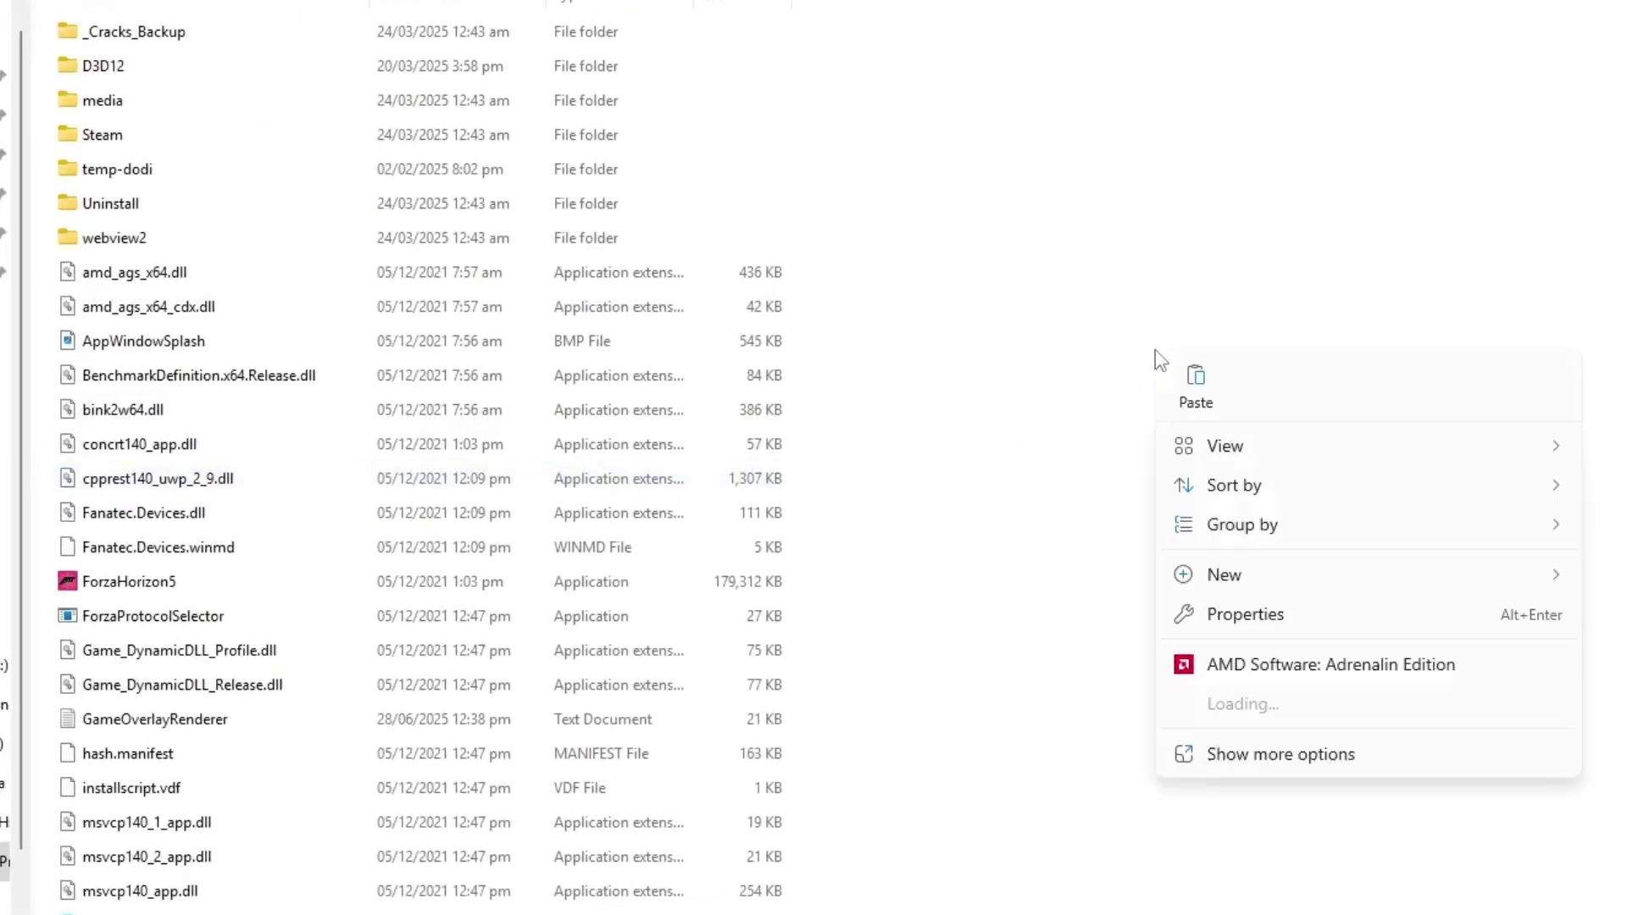
left_click(1192, 388)
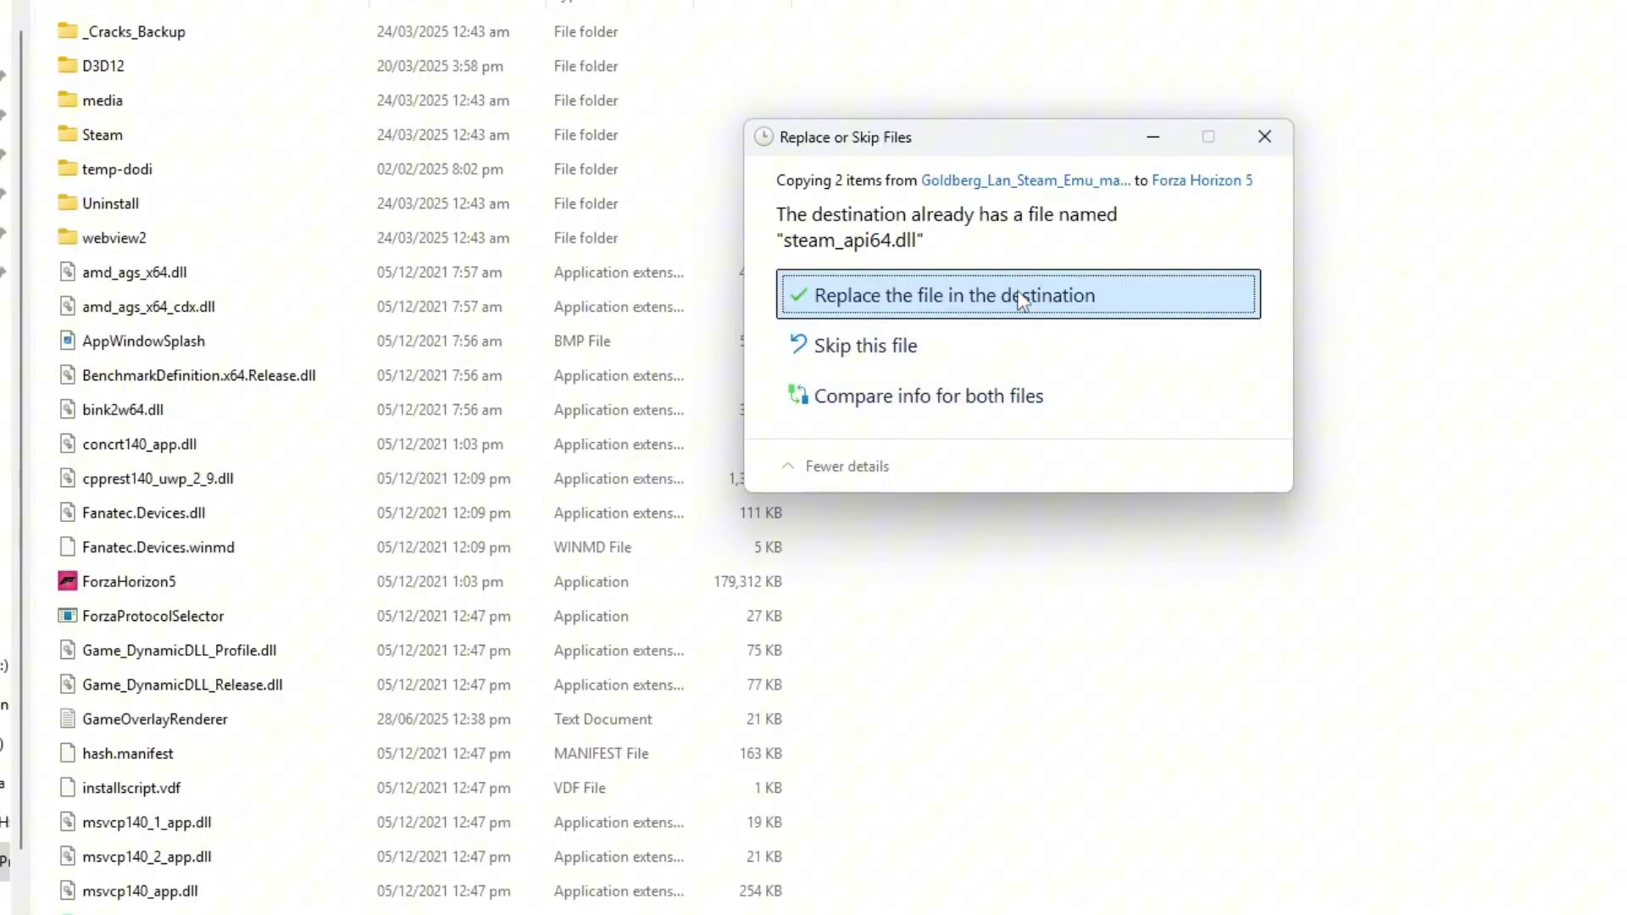
left_click(1021, 300)
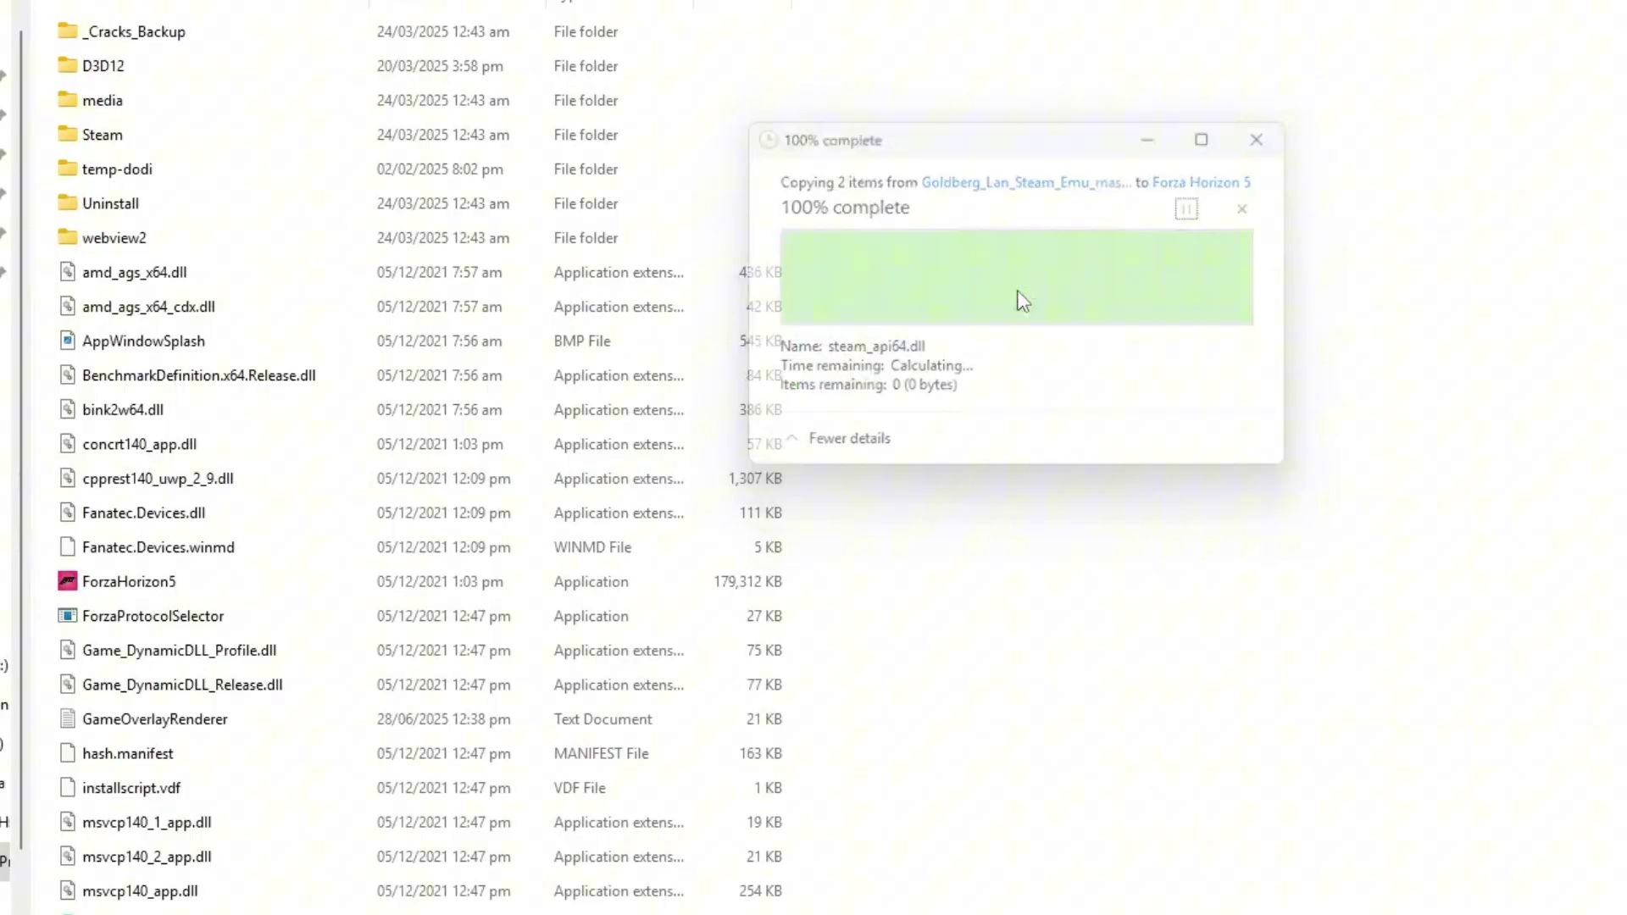